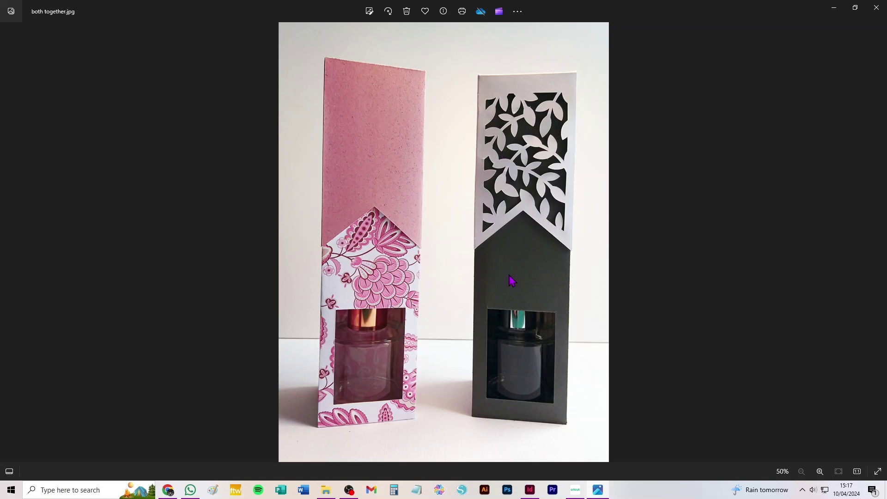
Step: Look through the photos of the finished diffuser boxes, including the front and side of the grey box beside the bottle
{"action": "left_click", "coordinate": [878, 242]}
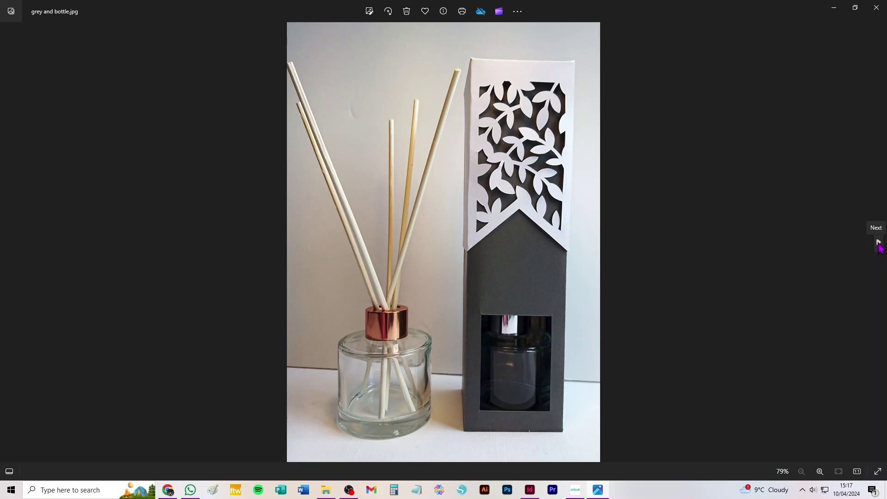
{"action": "left_click", "coordinate": [878, 243]}
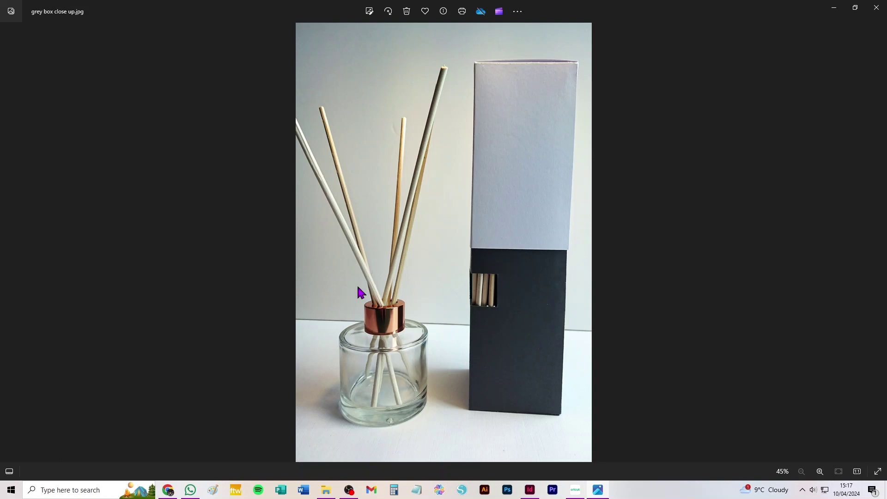
{"action": "left_click", "coordinate": [10, 251]}
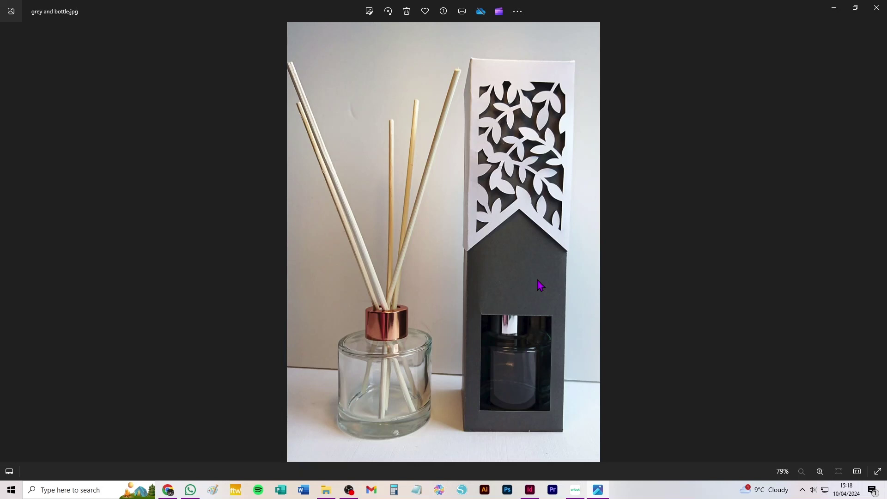
Step: Switch to Cricut Design Space and add the recently uploaded diffuser box template with stacked pink and pale pink pieces to the canvas
{"action": "left_click", "coordinate": [578, 490]}
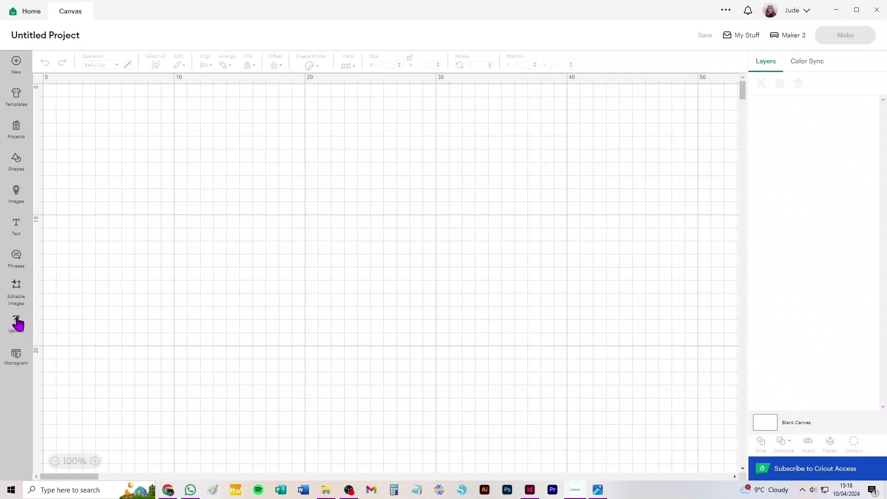
{"action": "left_click", "coordinate": [17, 323]}
{"action": "left_click", "coordinate": [193, 289]}
{"action": "left_click", "coordinate": [206, 314]}
{"action": "left_click", "coordinate": [205, 306]}
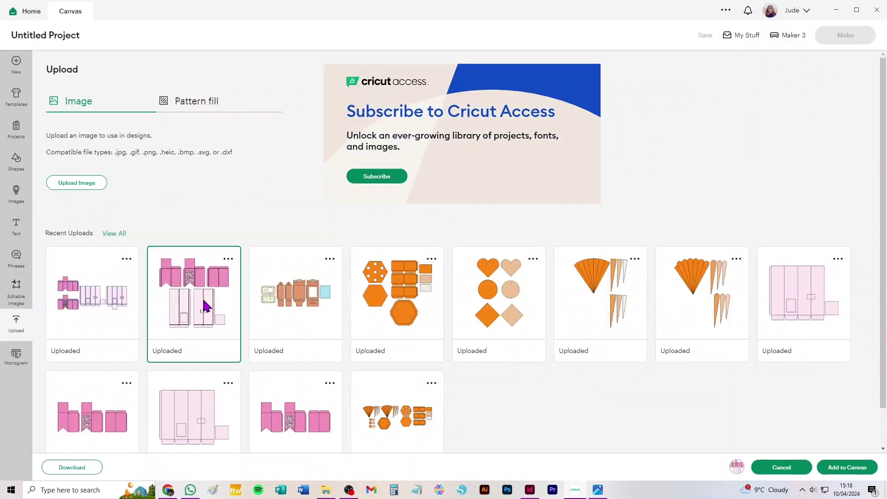
{"action": "left_click", "coordinate": [859, 469]}
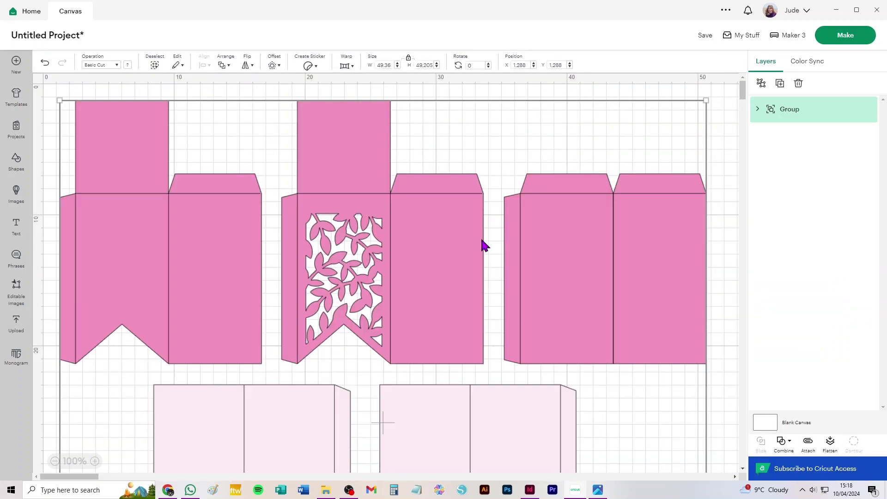
Step: Ungroup the imported template and change the fold-line layer's operation to Score
{"action": "scroll", "coordinate": [467, 238], "scroll_direction": "down", "scroll_amount": 3}
{"action": "scroll", "coordinate": [466, 233], "scroll_direction": "down", "scroll_amount": 2}
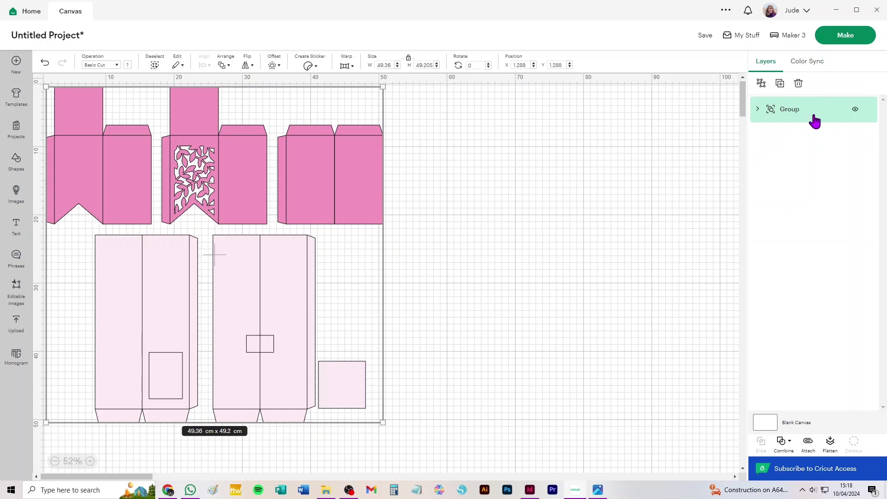
{"action": "left_click", "coordinate": [760, 83]}
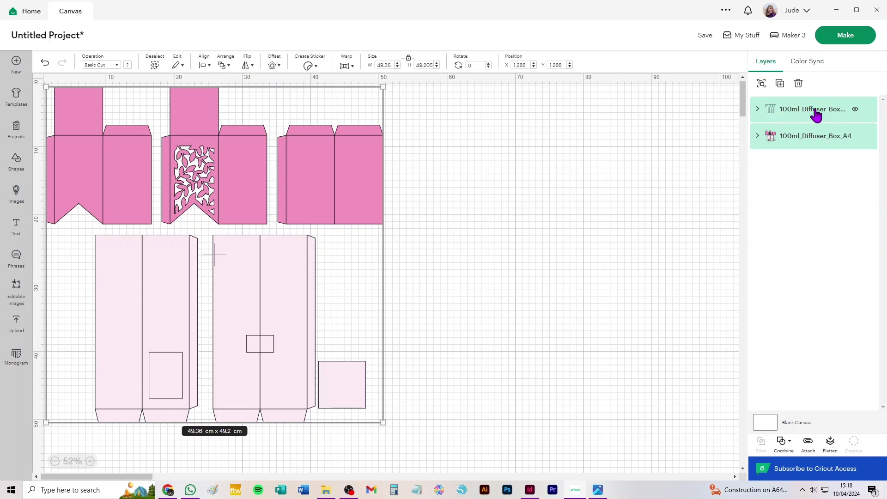
{"action": "left_click", "coordinate": [810, 112]}
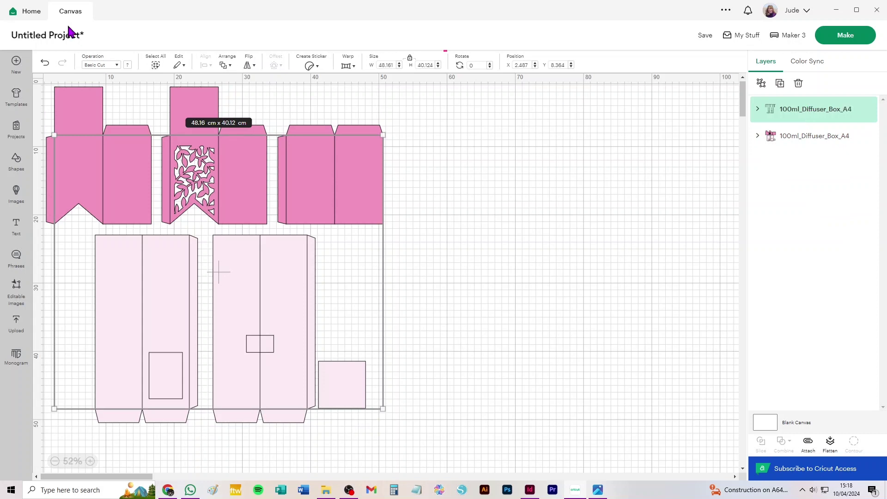
{"action": "left_click", "coordinate": [97, 66]}
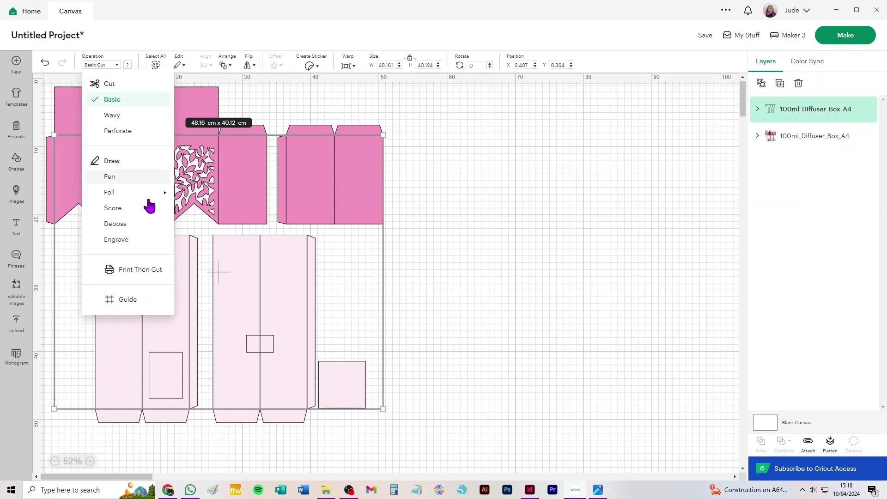
{"action": "left_click", "coordinate": [113, 208]}
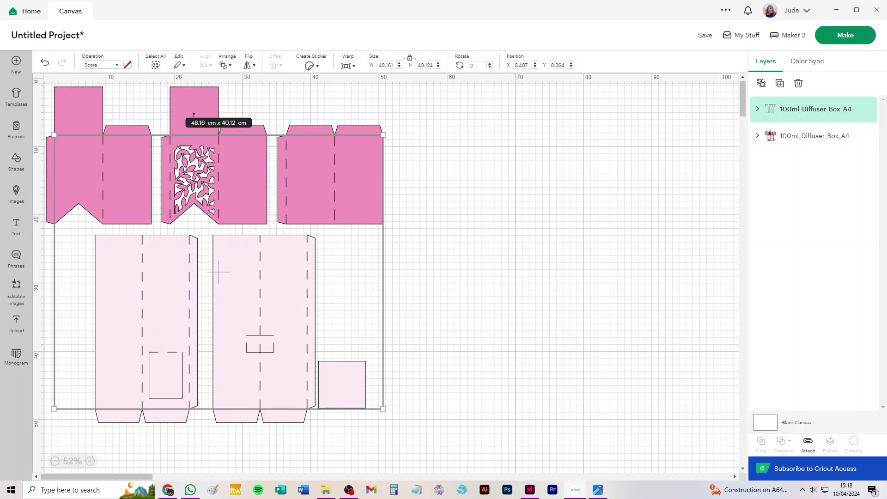
Step: Ungroup the score-line layer and the cut layer into separate pieces, leaving nothing selected
{"action": "left_click", "coordinate": [762, 84]}
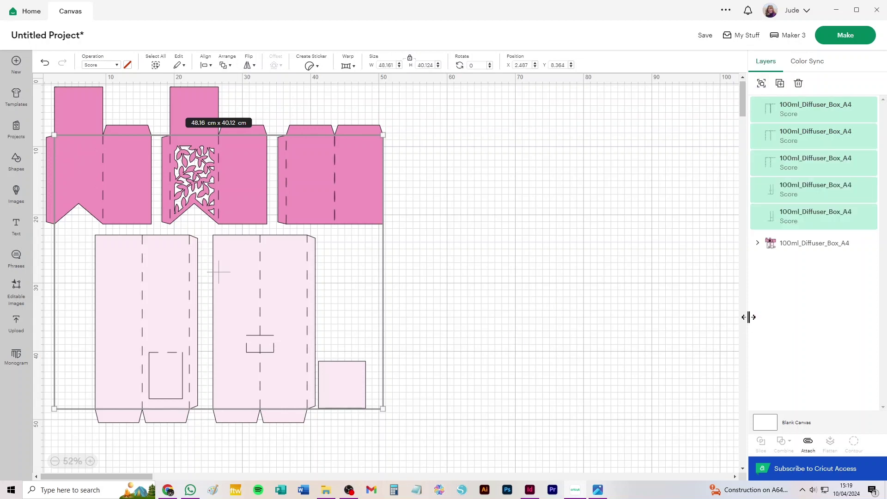
{"action": "left_click", "coordinate": [803, 250]}
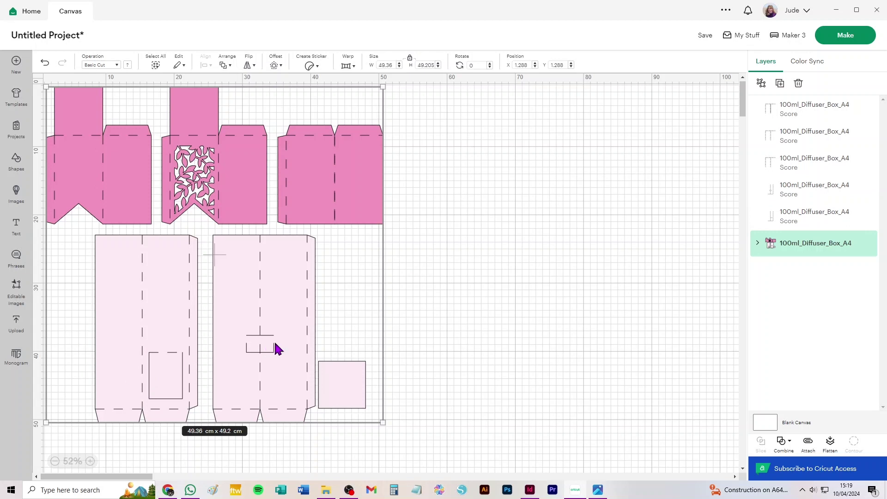
{"action": "left_click", "coordinate": [761, 83]}
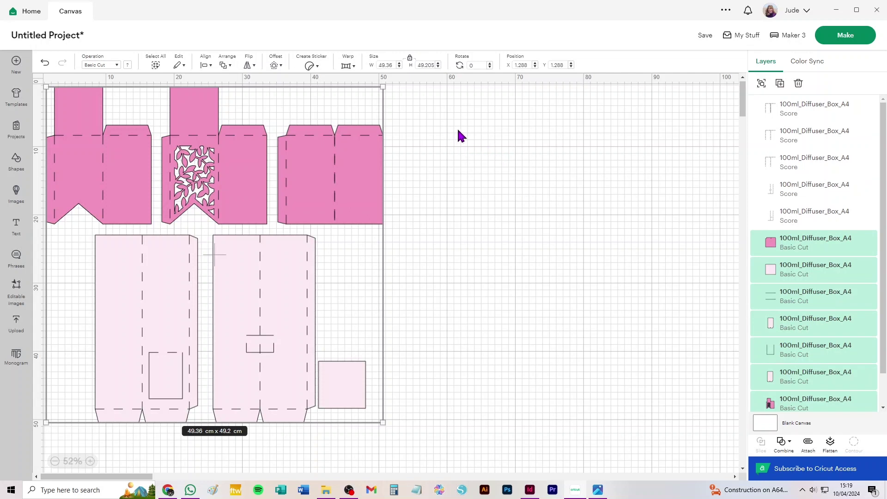
{"action": "left_click", "coordinate": [432, 126]}
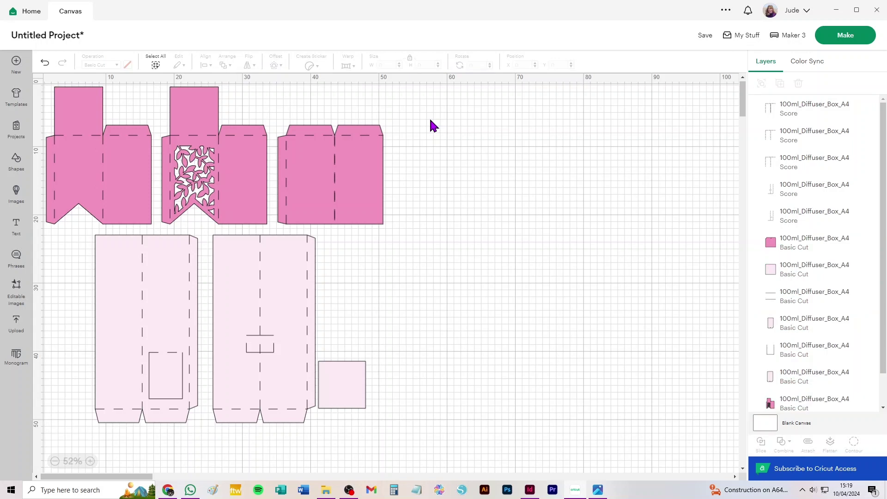
Step: Attach the score lines to the two-panel pink back piece and move it aside into empty canvas space
{"action": "left_click_drag", "start_coordinate": [388, 129], "coordinate": [274, 227]}
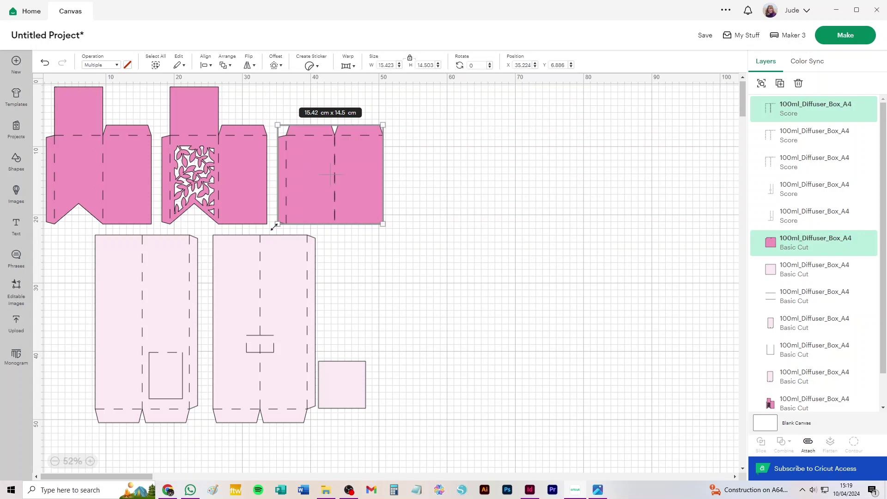
{"action": "left_click", "coordinate": [808, 446]}
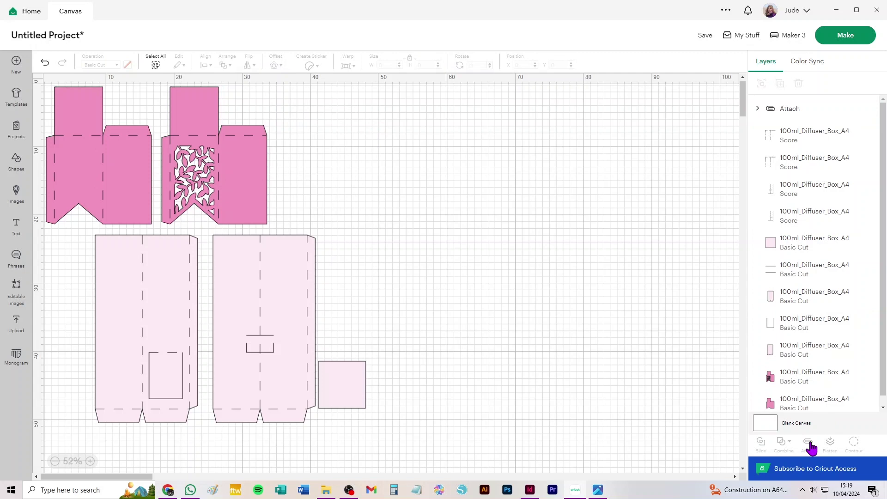
{"action": "left_click_drag", "start_coordinate": [366, 167], "coordinate": [569, 174]}
Step: Attach the score lines to the leaf cut-out pink piece and move it beside the two-panel piece
{"action": "left_click_drag", "start_coordinate": [317, 91], "coordinate": [158, 226]}
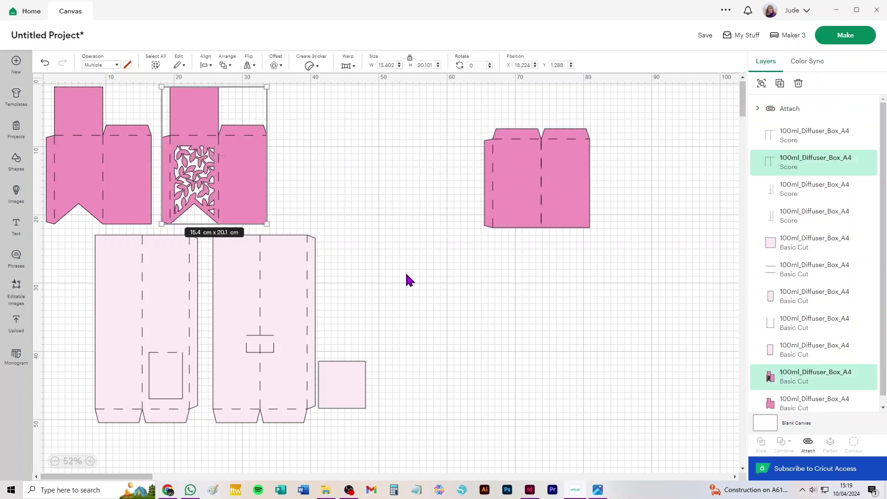
{"action": "left_click", "coordinate": [808, 446]}
{"action": "left_click_drag", "start_coordinate": [253, 183], "coordinate": [434, 186]}
Step: Attach the score lines to the plain pink piece with the notched edge and move it beside the leaf cut-out piece
{"action": "left_click_drag", "start_coordinate": [191, 104], "coordinate": [39, 226]}
{"action": "left_click", "coordinate": [809, 444]}
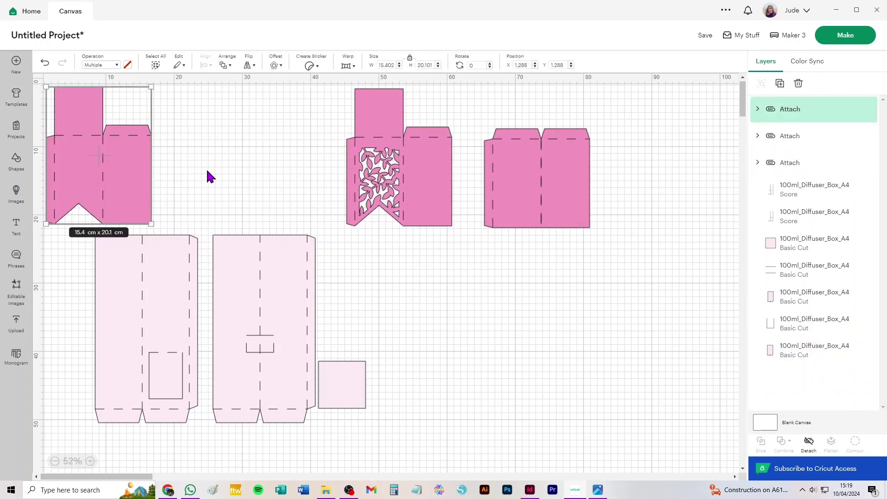
{"action": "left_click_drag", "start_coordinate": [128, 182], "coordinate": [301, 177]}
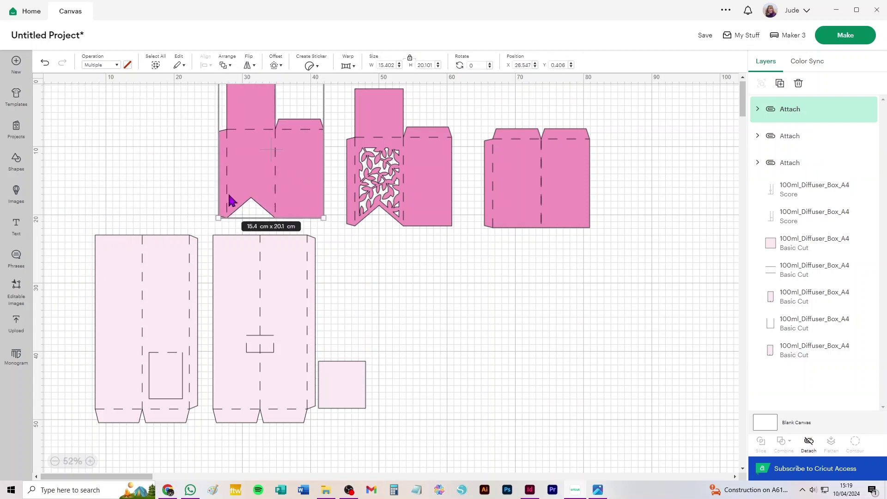
Step: Attach the score lines and window cut to the pale pink piece with the large window
{"action": "left_click_drag", "start_coordinate": [55, 216], "coordinate": [210, 451]}
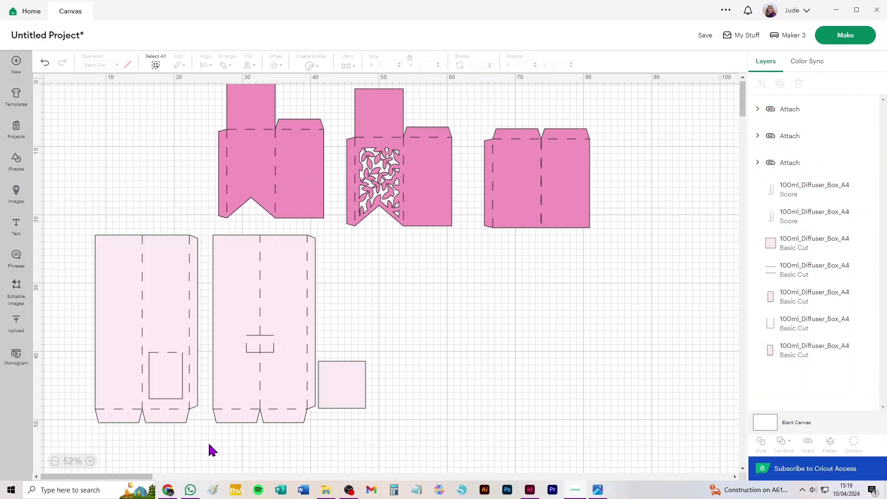
{"action": "left_click_drag", "start_coordinate": [76, 199], "coordinate": [207, 429]}
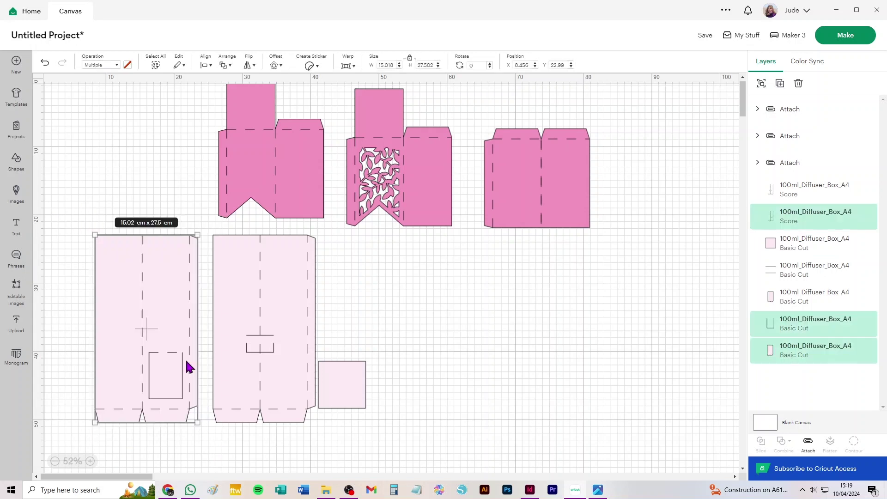
{"action": "left_click", "coordinate": [808, 443]}
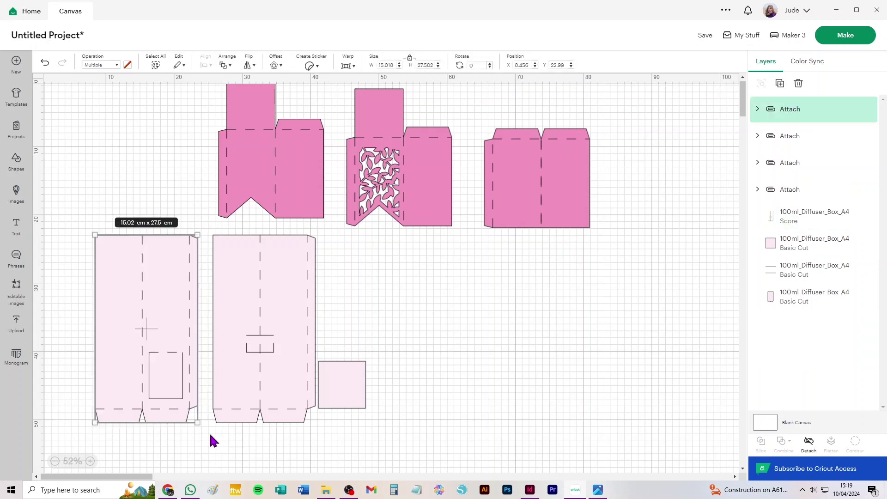
Step: Attach the score lines and opening cuts to the pale pink piece with the small central opening
{"action": "left_click_drag", "start_coordinate": [210, 434], "coordinate": [313, 230]}
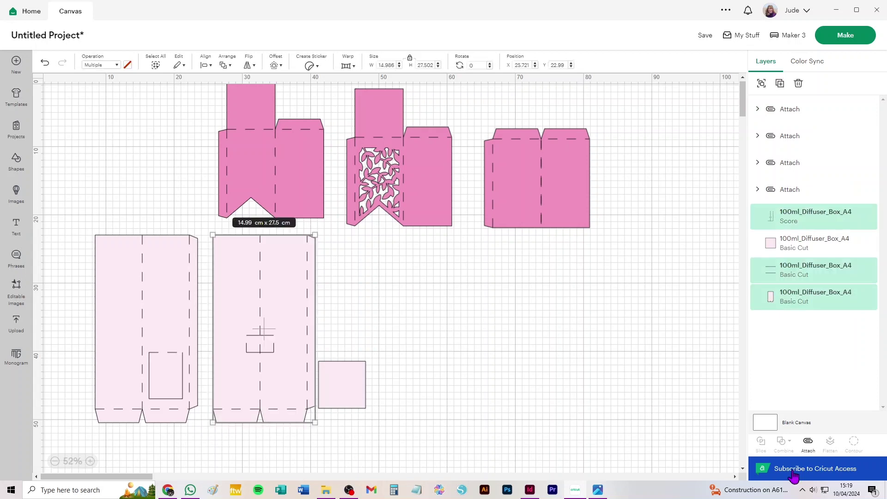
{"action": "left_click", "coordinate": [808, 442]}
{"action": "left_click", "coordinate": [519, 381]}
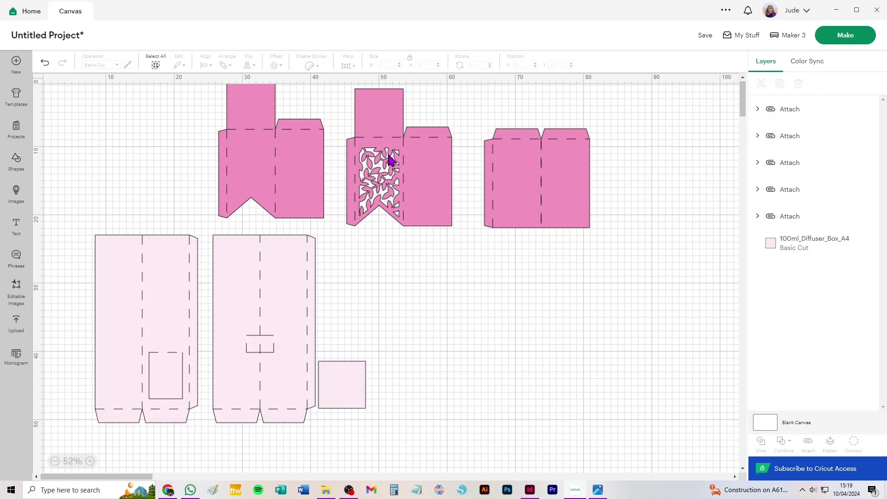
Step: Compare the two pink notched front pieces side by side and delete the plain one, keeping the leaf cut-out version
{"action": "left_click_drag", "start_coordinate": [295, 165], "coordinate": [220, 148]}
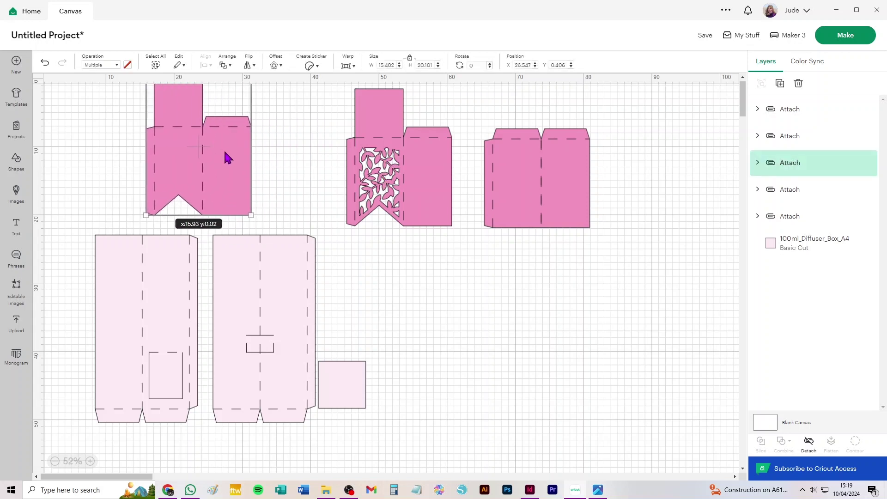
{"action": "left_click_drag", "start_coordinate": [380, 189], "coordinate": [295, 177]}
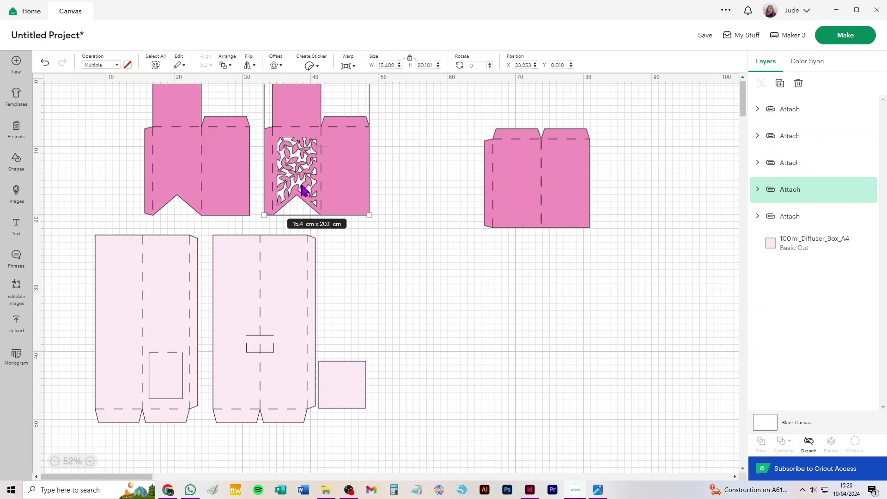
{"action": "left_click", "coordinate": [191, 175]}
{"action": "key", "text": "Delete"}
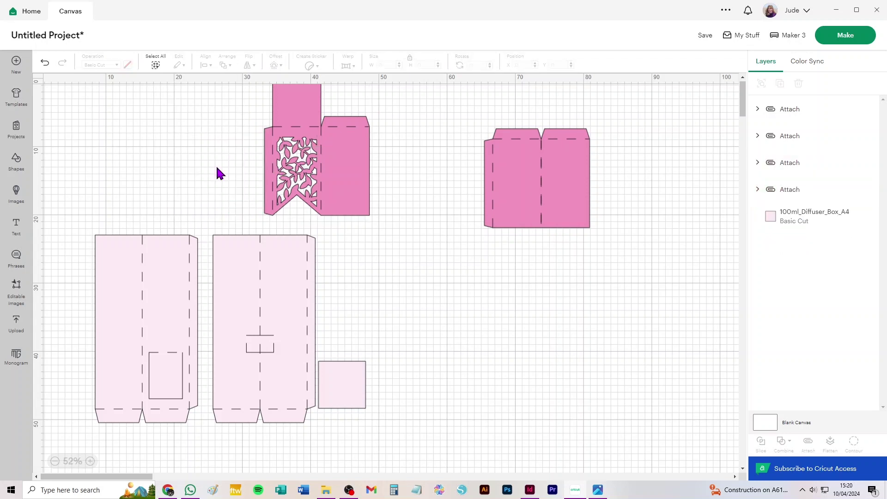
Step: Move the leaf cut-out piece to about X 12 cm and the two-panel pink piece to about X 32 cm, above the pale pieces
{"action": "left_click_drag", "start_coordinate": [307, 164], "coordinate": [168, 165]}
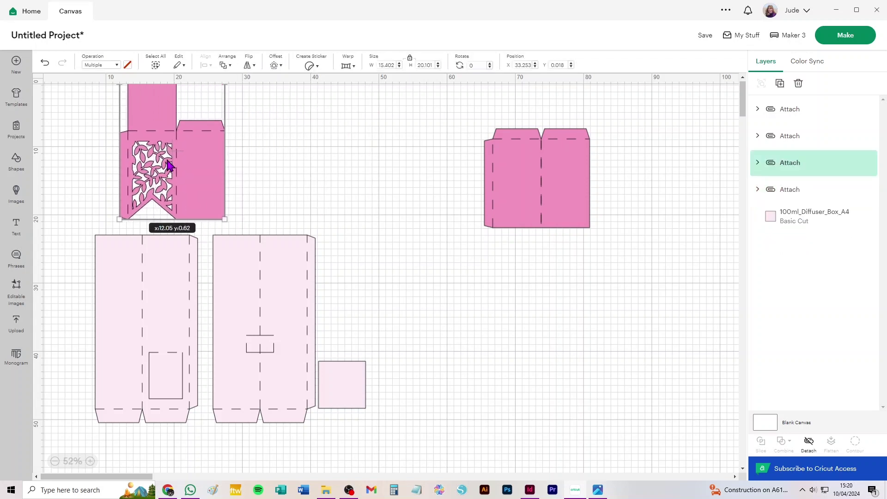
{"action": "left_click_drag", "start_coordinate": [519, 183], "coordinate": [300, 178]}
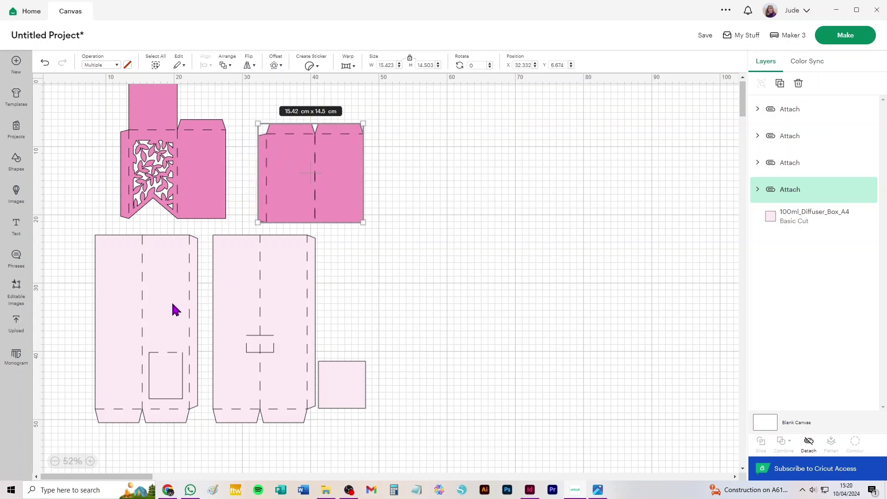
{"action": "left_click_drag", "start_coordinate": [78, 277], "coordinate": [199, 422]}
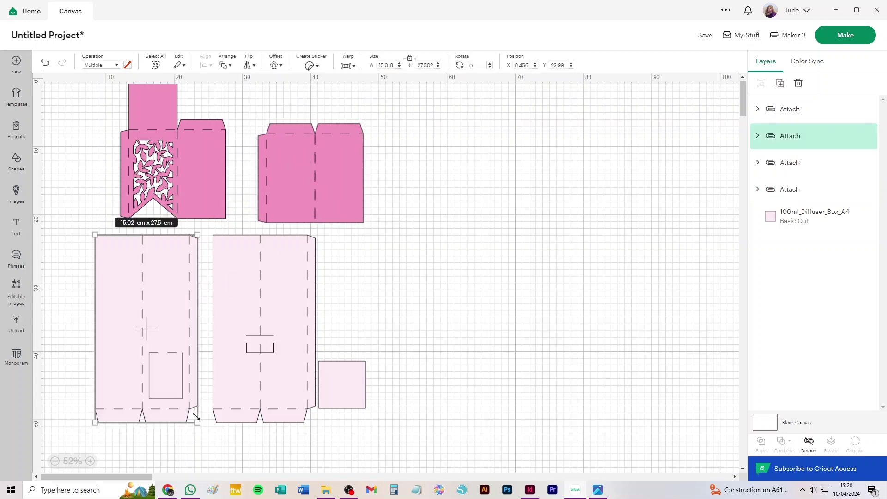
{"action": "left_click", "coordinate": [517, 288]}
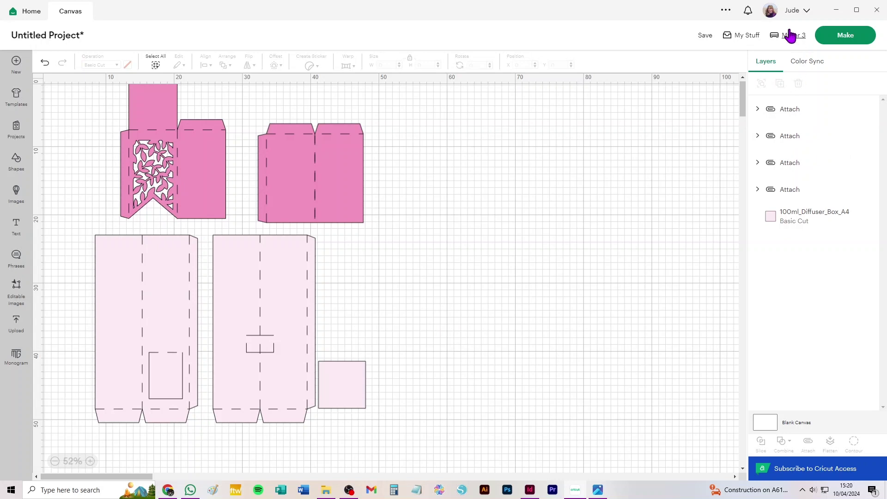
Step: Proceed to mat preparation without saving the project and set the first mat's material size to 21 cm x 29.7 cm
{"action": "left_click", "coordinate": [845, 35]}
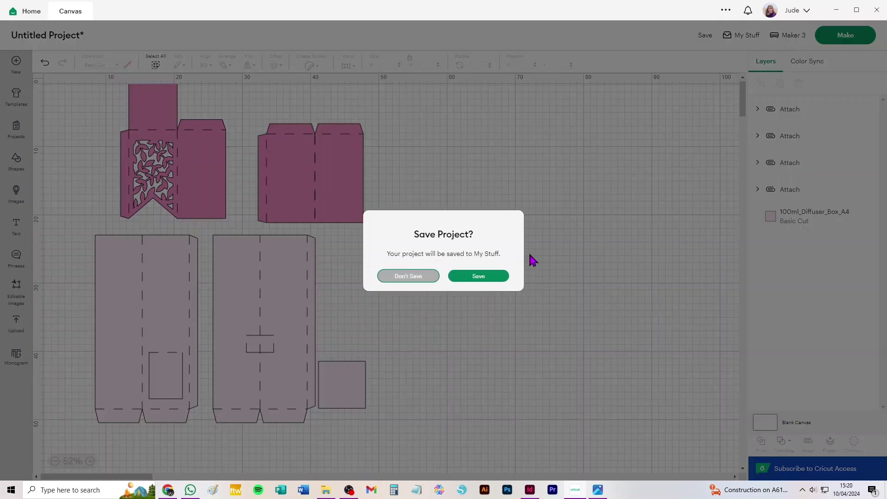
{"action": "left_click", "coordinate": [401, 278]}
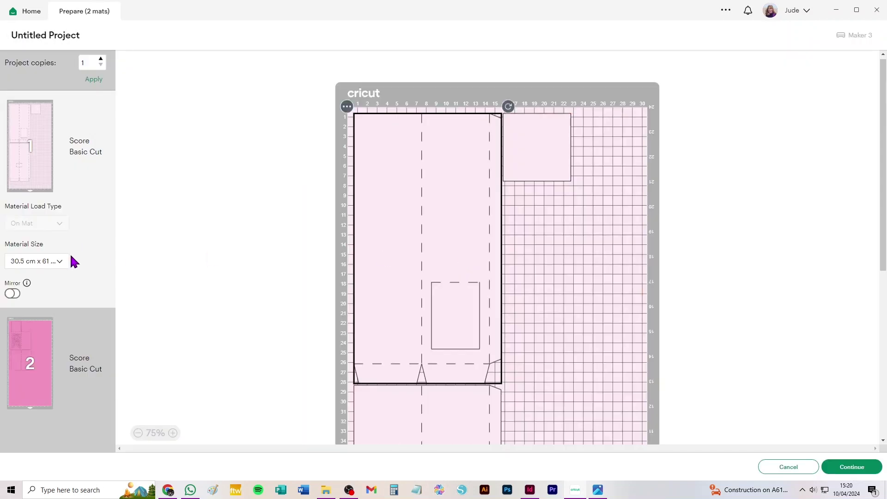
{"action": "left_click", "coordinate": [40, 262]}
{"action": "left_click", "coordinate": [41, 279]}
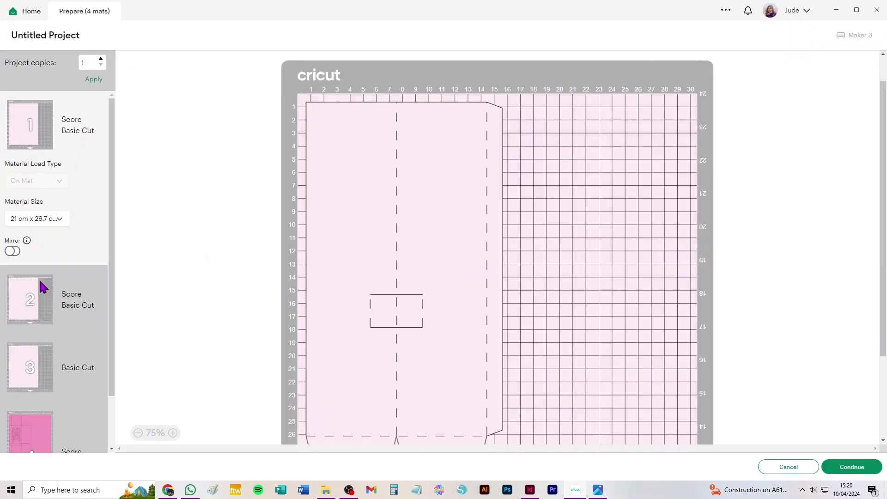
Step: Set the fourth mat's material size to 21 cm x 29.7 cm (A4) for the bright pink pieces
{"action": "scroll", "coordinate": [56, 388], "scroll_direction": "down", "scroll_amount": 2}
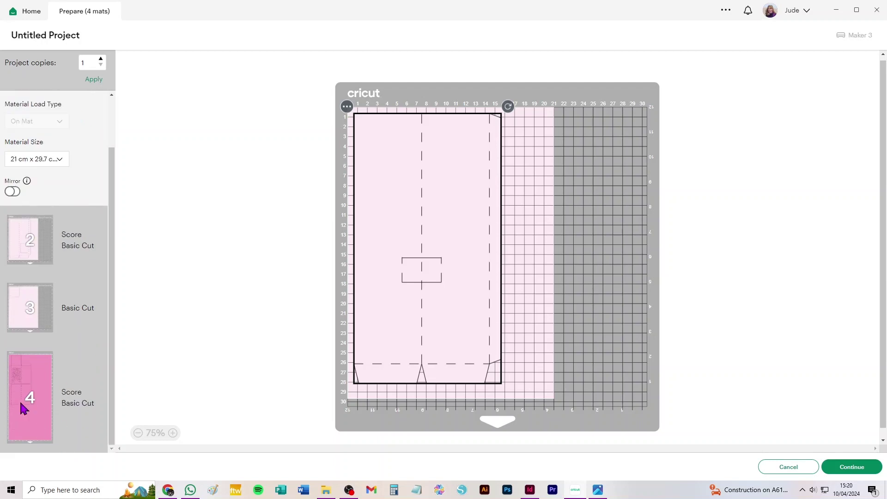
{"action": "left_click", "coordinate": [28, 366]}
{"action": "left_click", "coordinate": [44, 407]}
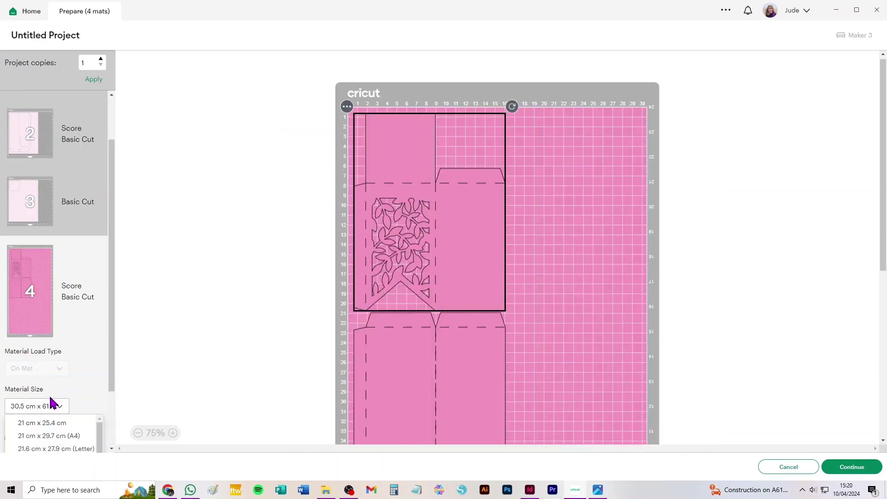
{"action": "left_click", "coordinate": [50, 357]}
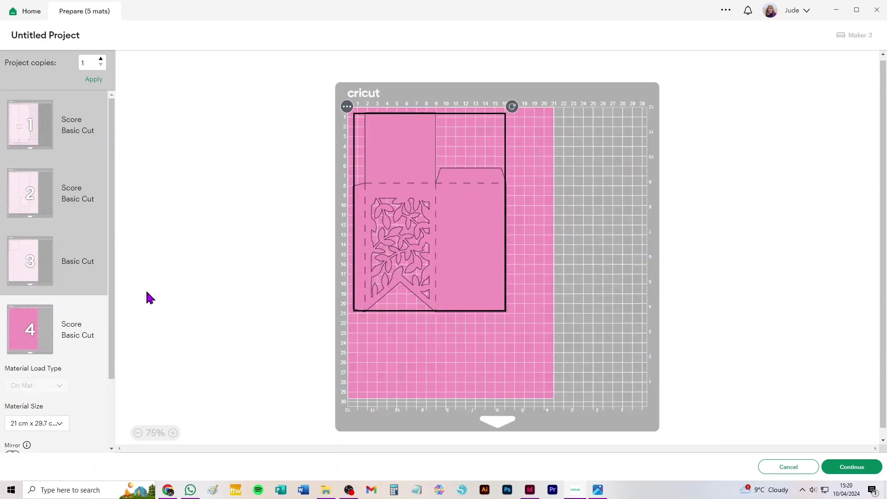
{"action": "left_click_drag", "start_coordinate": [425, 189], "coordinate": [396, 188]}
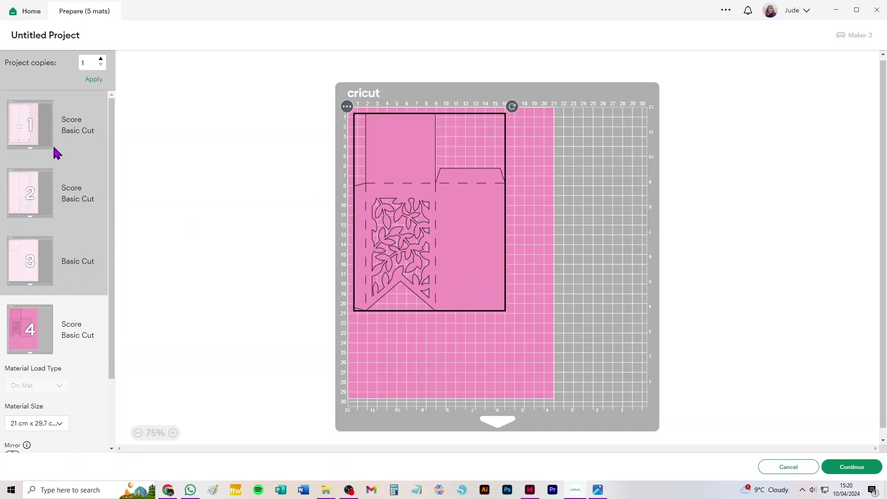
Step: Move the square from the third mat to the fifth mat and place it below the two-panel pink piece
{"action": "scroll", "coordinate": [54, 284], "scroll_direction": "down", "scroll_amount": 2}
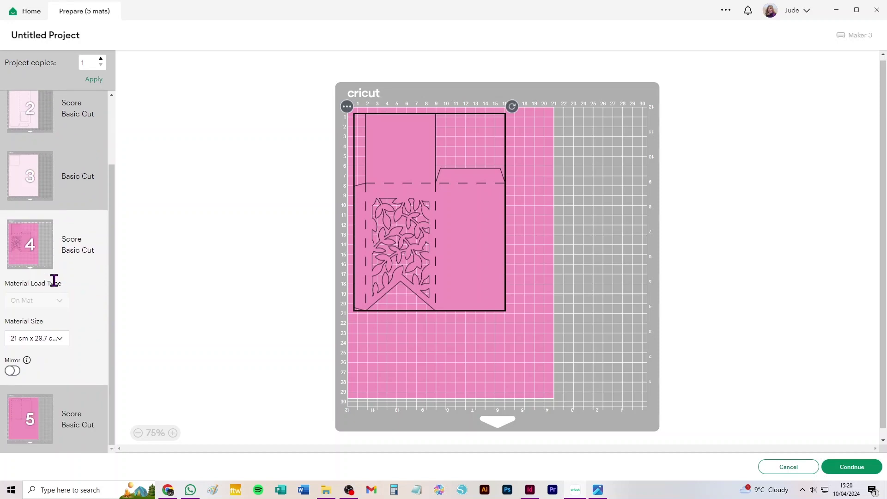
{"action": "scroll", "coordinate": [54, 268], "scroll_direction": "up", "scroll_amount": 2}
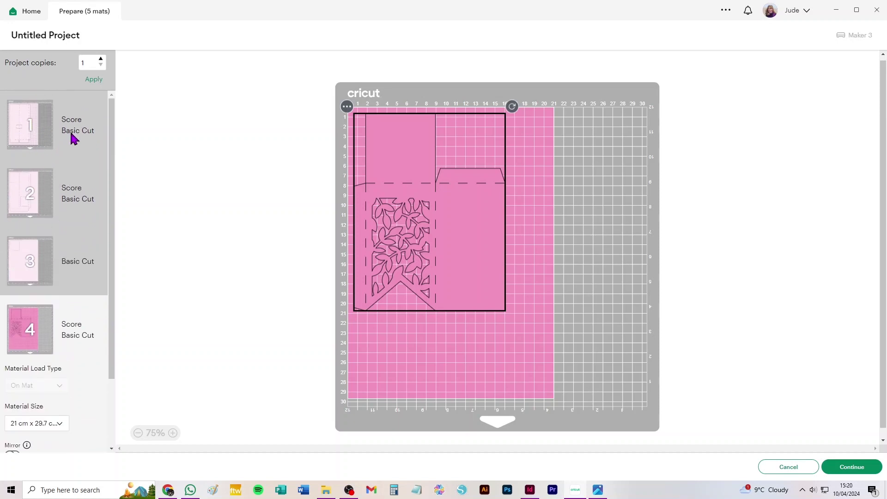
{"action": "left_click", "coordinate": [73, 124]}
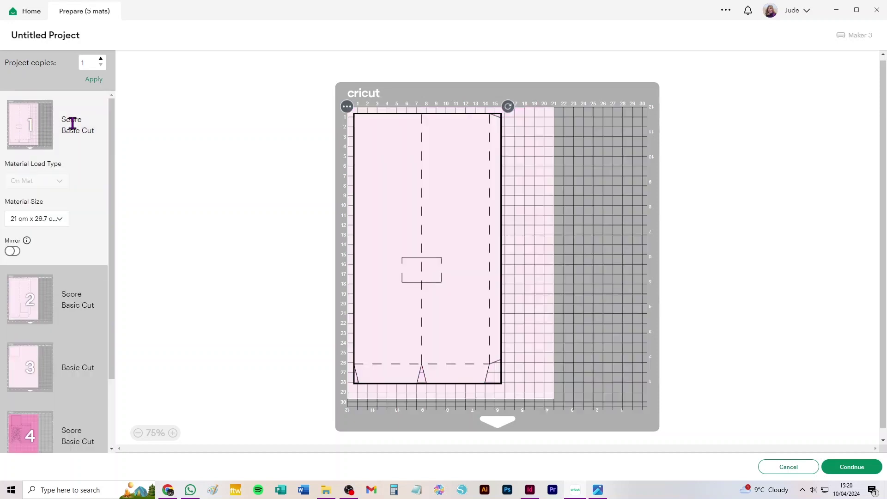
{"action": "left_click", "coordinate": [53, 300]}
{"action": "left_click", "coordinate": [32, 362]}
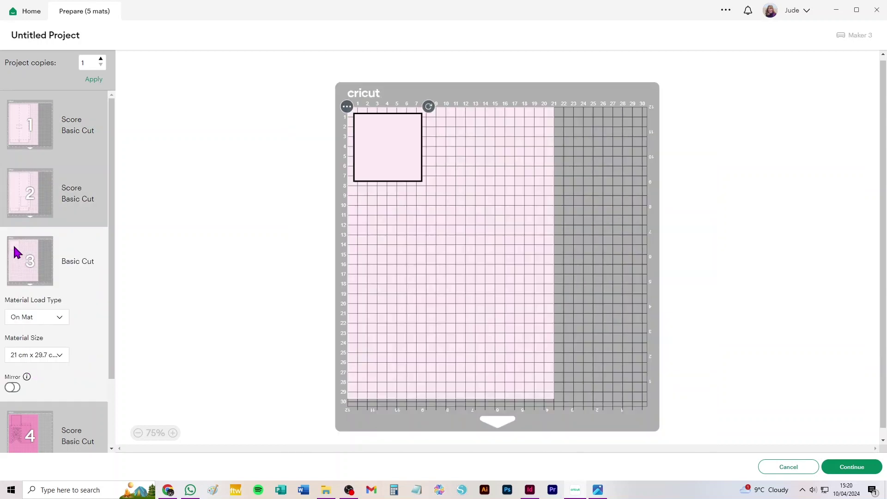
{"action": "left_click", "coordinate": [347, 106]}
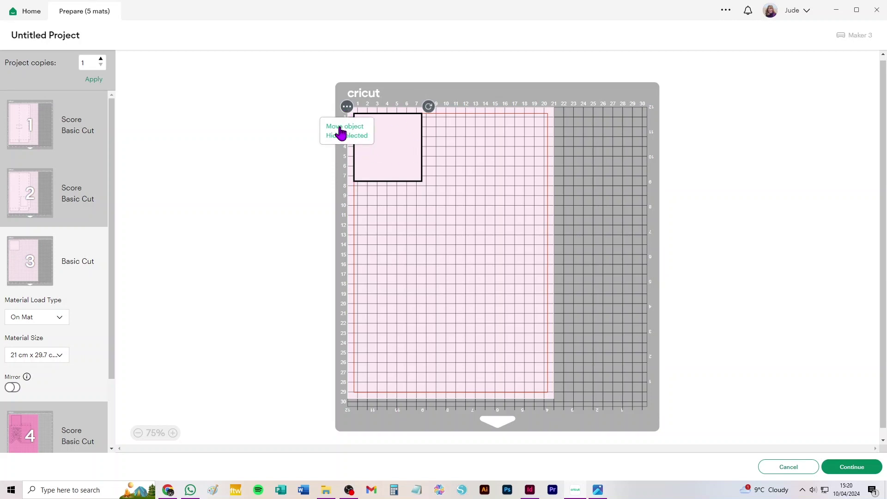
{"action": "left_click", "coordinate": [340, 128]}
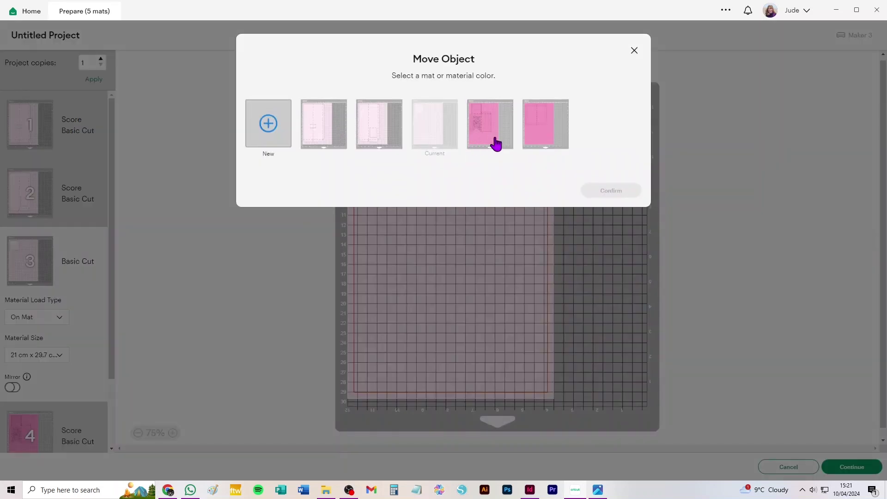
{"action": "left_click", "coordinate": [543, 134]}
{"action": "left_click", "coordinate": [612, 194]}
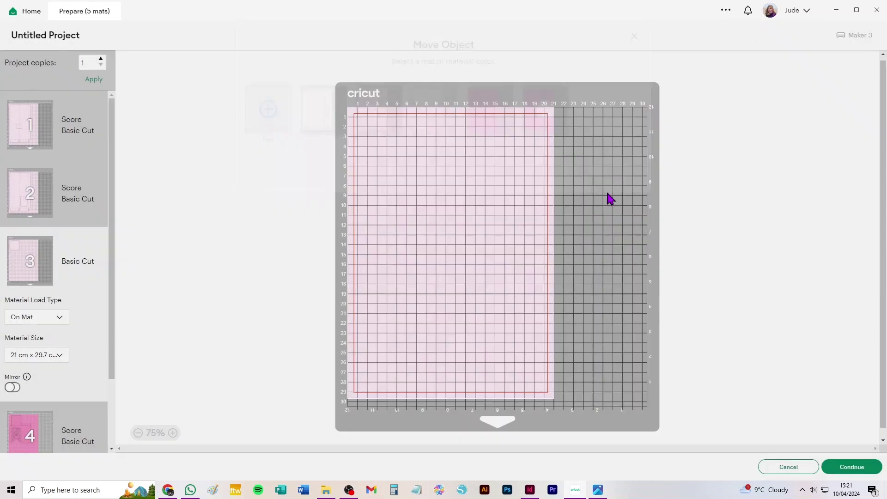
{"action": "left_click_drag", "start_coordinate": [388, 137], "coordinate": [346, 277]}
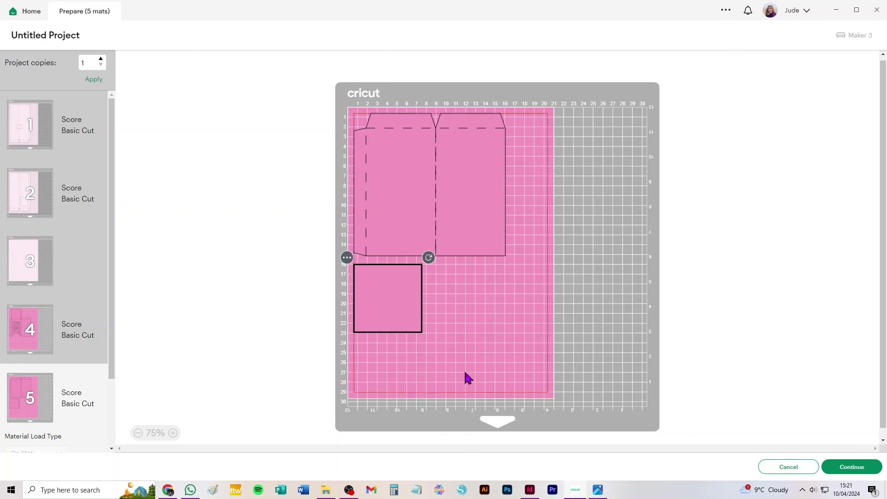
Step: Set the material size to 30.5 cm x 30.5 cm for the first mat and the fourth mat
{"action": "left_click", "coordinate": [82, 125]}
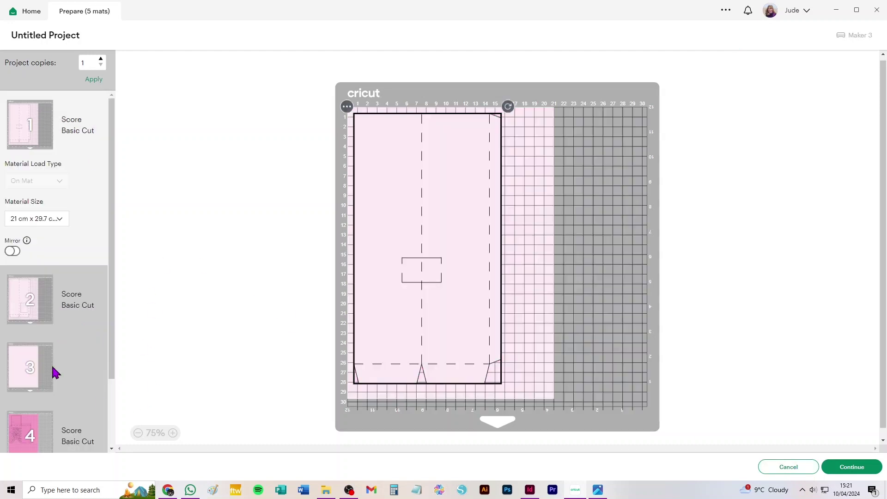
{"action": "left_click", "coordinate": [44, 222]}
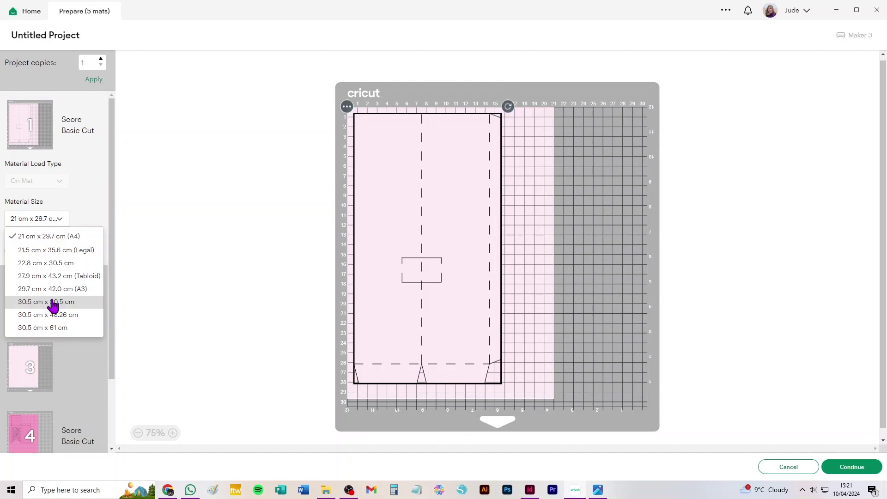
{"action": "scroll", "coordinate": [52, 298], "scroll_direction": "down", "scroll_amount": 2}
{"action": "left_click", "coordinate": [42, 218]}
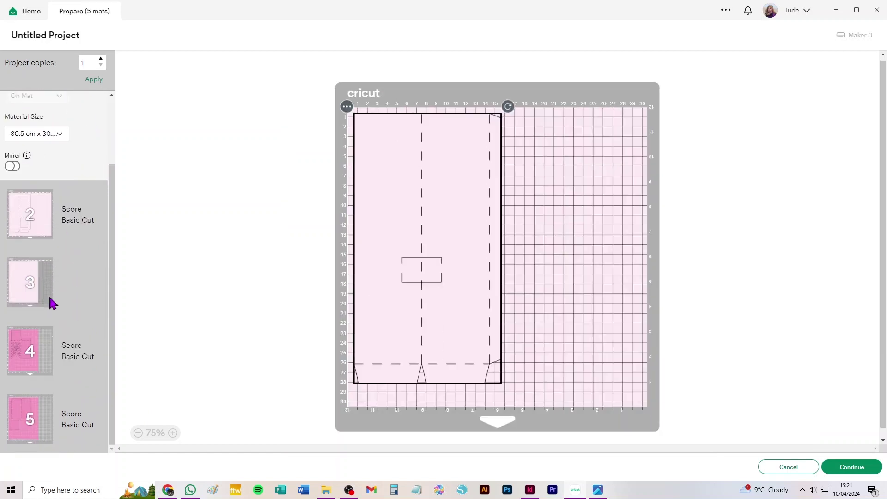
{"action": "left_click", "coordinate": [24, 341]}
{"action": "left_click", "coordinate": [35, 338]}
{"action": "scroll", "coordinate": [34, 369], "scroll_direction": "down", "scroll_amount": 1}
{"action": "left_click", "coordinate": [40, 425]}
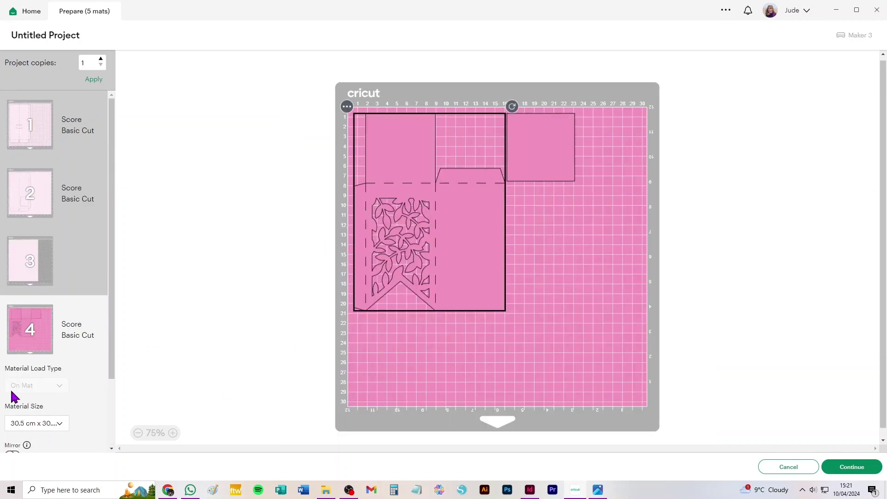
Step: Move the two-panel pink piece from the fifth mat to the fourth mat
{"action": "scroll", "coordinate": [59, 439], "scroll_direction": "down", "scroll_amount": 1}
{"action": "left_click", "coordinate": [55, 408]}
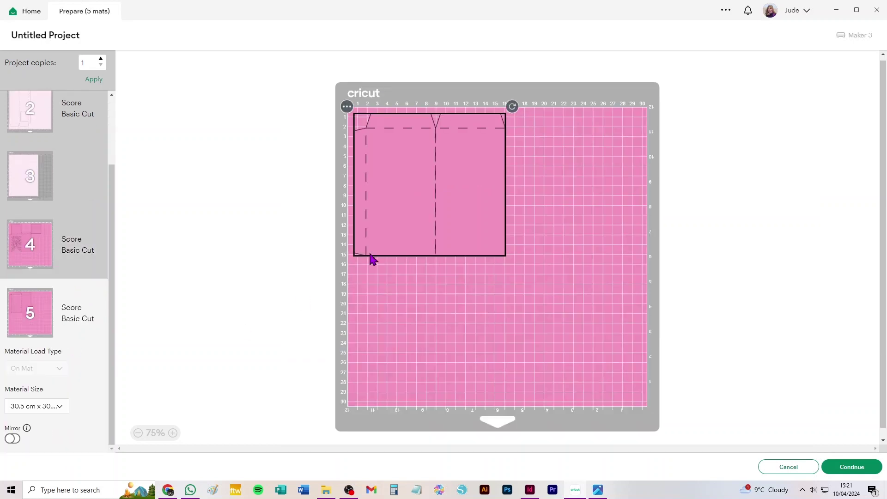
{"action": "left_click", "coordinate": [347, 109]}
{"action": "left_click", "coordinate": [348, 133]}
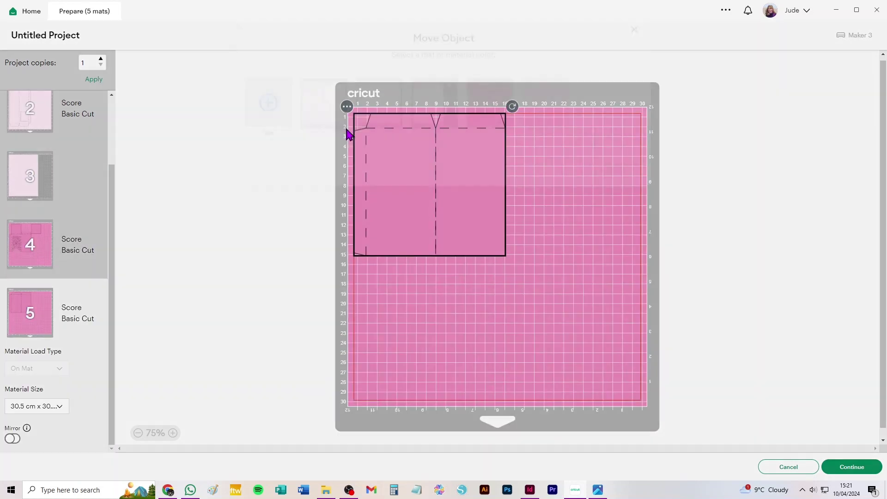
{"action": "left_click", "coordinate": [499, 140]}
{"action": "left_click", "coordinate": [601, 192]}
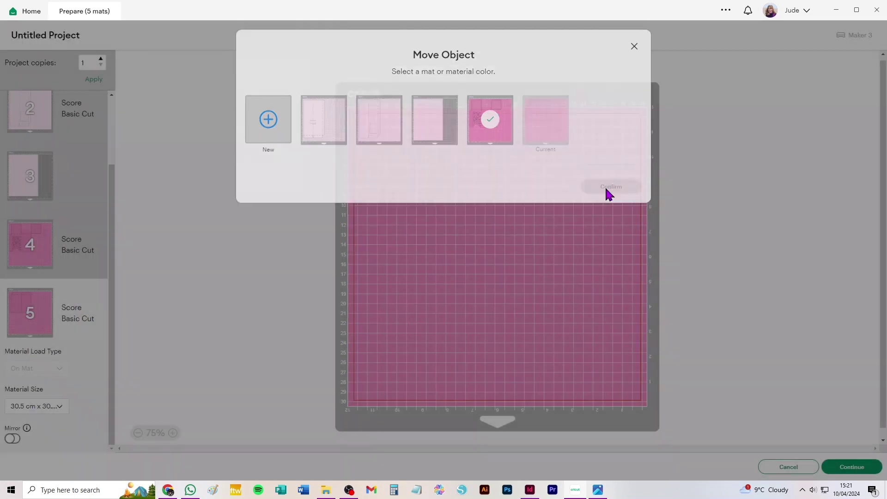
Step: Arrange the fourth mat with the square at the upper left, the leaf cut-out piece at the lower left and the two-panel piece at the upper right
{"action": "left_click_drag", "start_coordinate": [464, 188], "coordinate": [607, 311]}
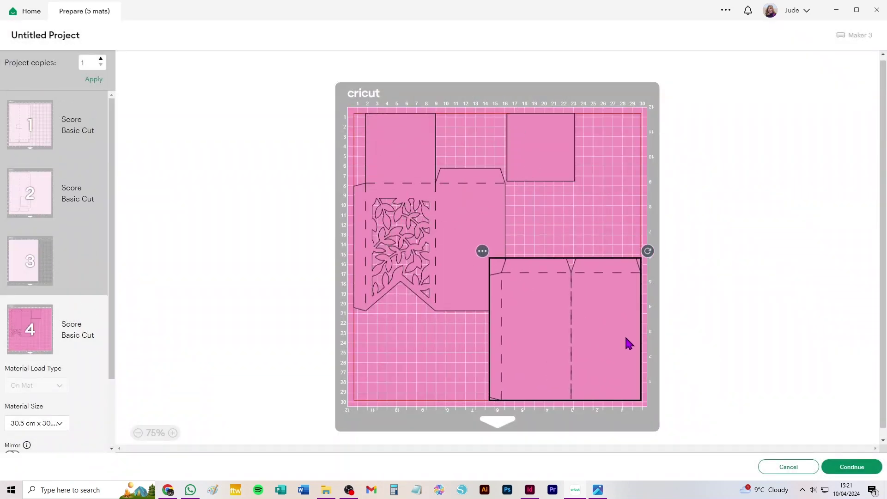
{"action": "left_click_drag", "start_coordinate": [429, 227], "coordinate": [432, 324]}
{"action": "left_click_drag", "start_coordinate": [524, 121], "coordinate": [370, 121]}
{"action": "left_click_drag", "start_coordinate": [597, 307], "coordinate": [599, 164]}
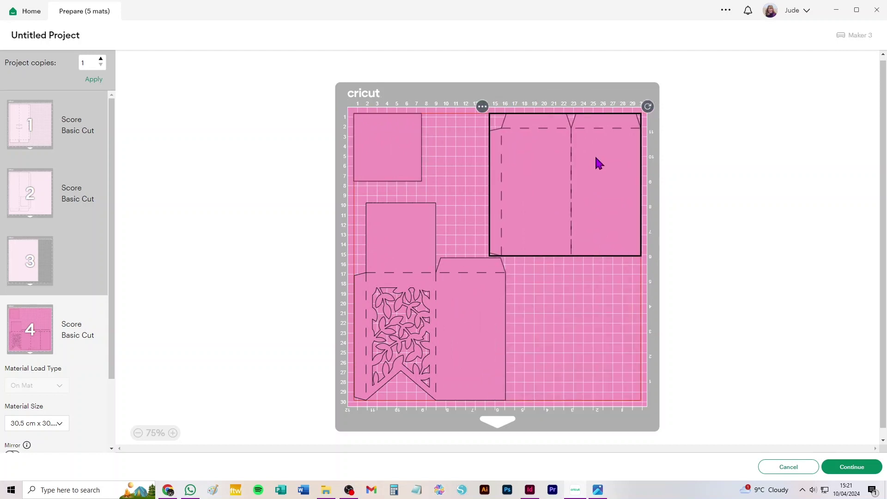
{"action": "left_click", "coordinate": [585, 324]}
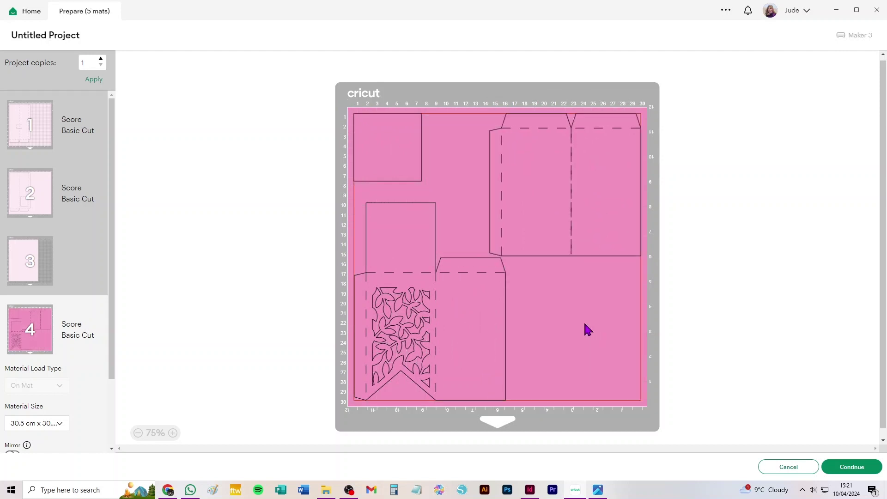
Step: Move the square from the fourth mat to the first mat and place it beside the large pale pink piece
{"action": "left_click", "coordinate": [384, 134]}
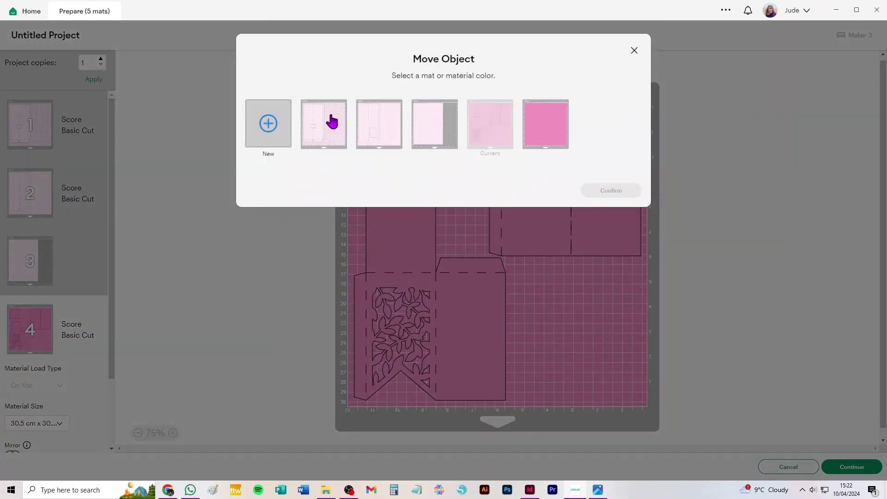
{"action": "left_click", "coordinate": [331, 134]}
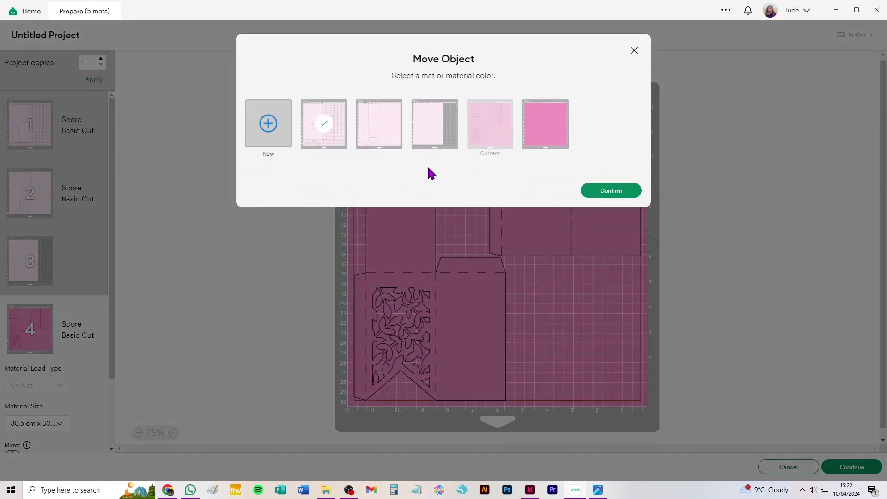
{"action": "left_click", "coordinate": [629, 191]}
{"action": "left_click_drag", "start_coordinate": [375, 155], "coordinate": [530, 145]}
Step: Cancel the mat preparation and delete all pieces from the canvas
{"action": "scroll", "coordinate": [18, 200], "scroll_direction": "down", "scroll_amount": 2}
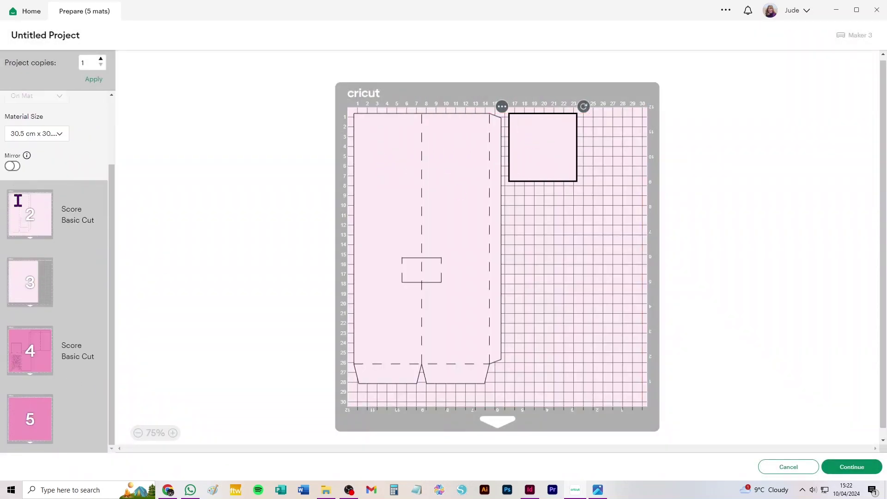
{"action": "scroll", "coordinate": [60, 222], "scroll_direction": "up", "scroll_amount": 2}
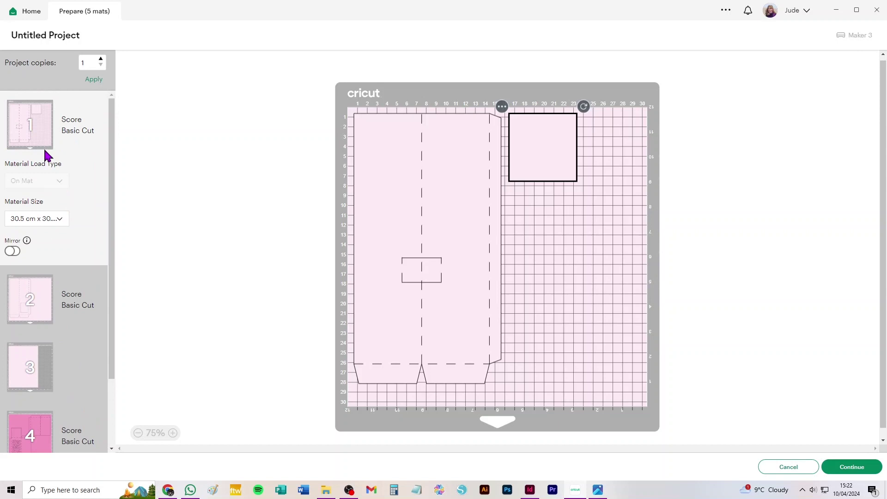
{"action": "scroll", "coordinate": [48, 300], "scroll_direction": "down", "scroll_amount": 2}
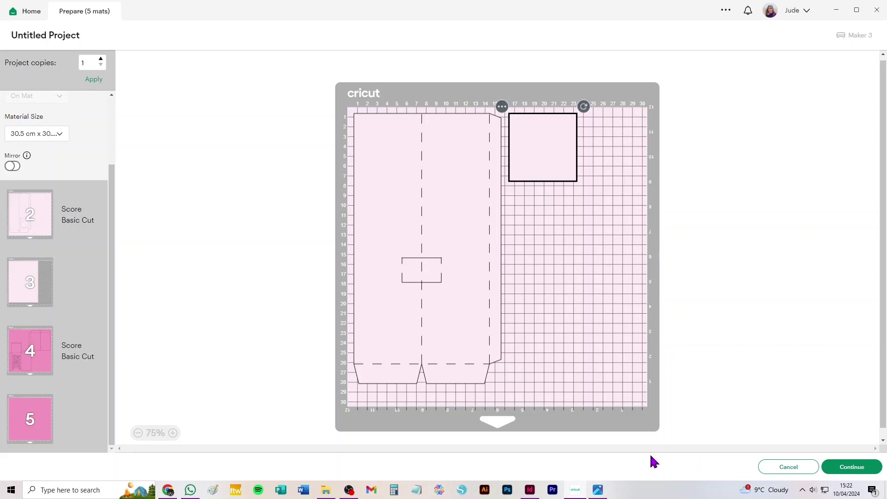
{"action": "left_click", "coordinate": [788, 467]}
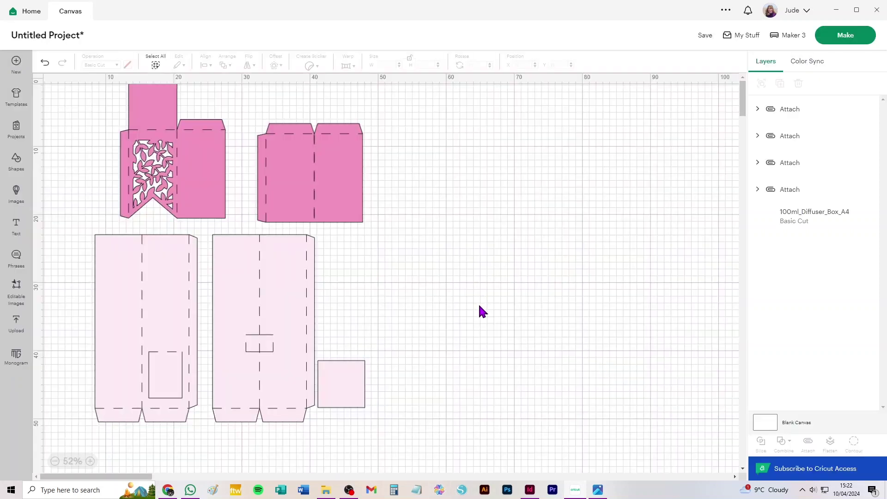
{"action": "key", "text": "Delete"}
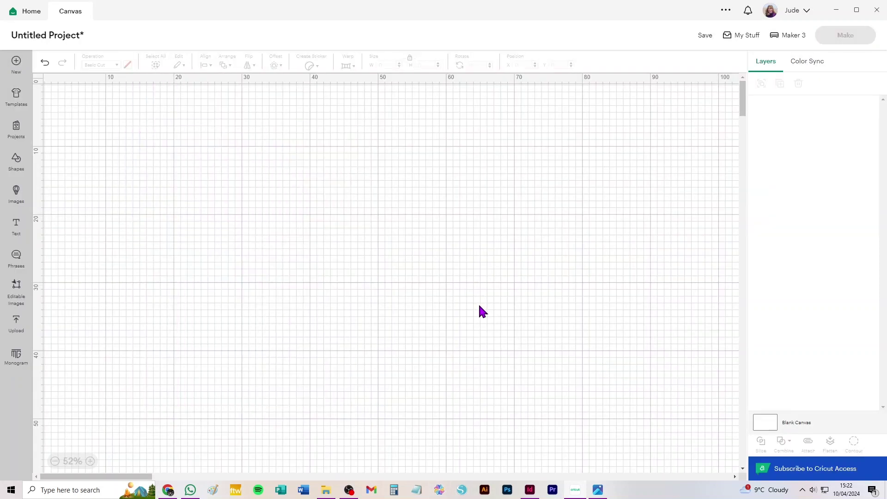
Step: Add the first recent upload, the template with the wide four-panel box pieces, to the canvas and ungroup it
{"action": "left_click", "coordinate": [16, 323]}
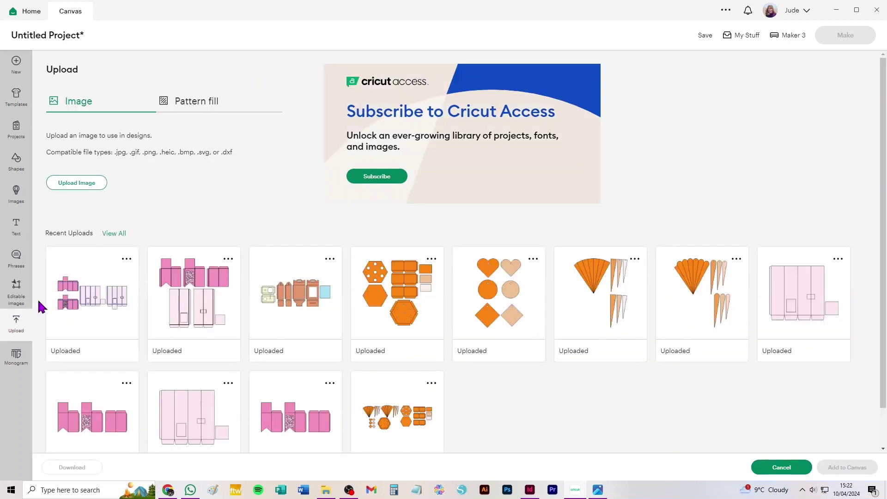
{"action": "left_click", "coordinate": [105, 281]}
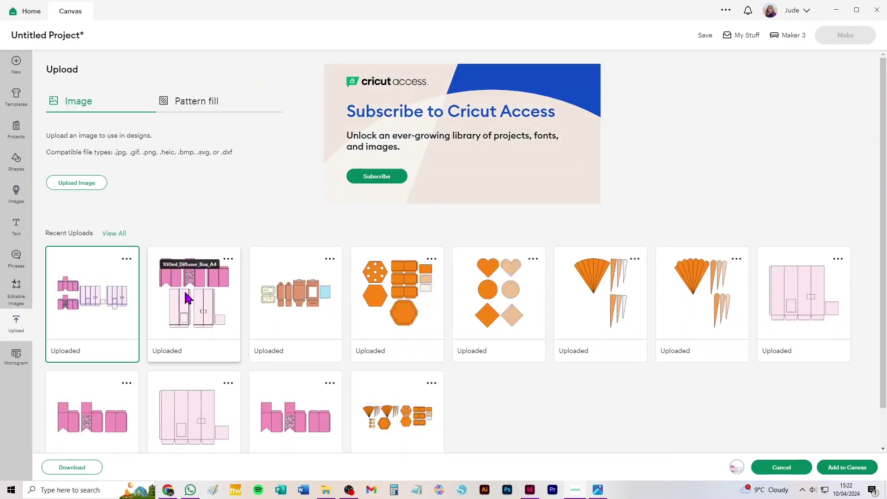
{"action": "left_click", "coordinate": [110, 306]}
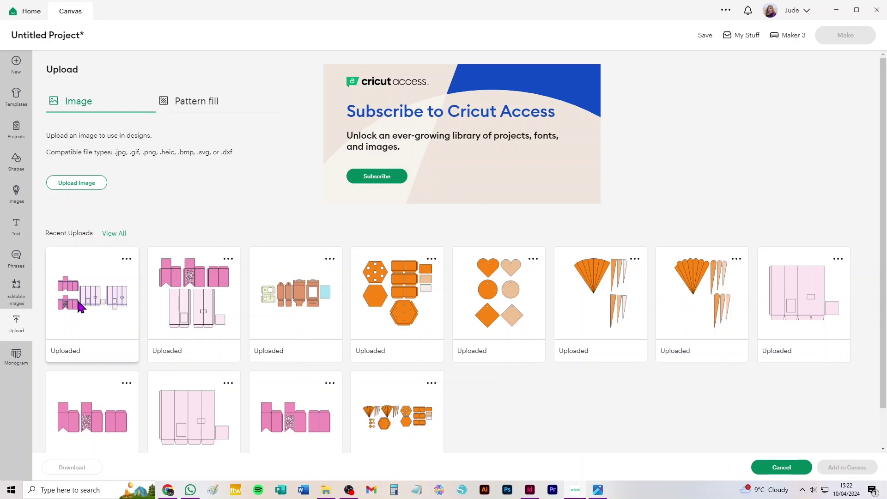
{"action": "left_click", "coordinate": [108, 305]}
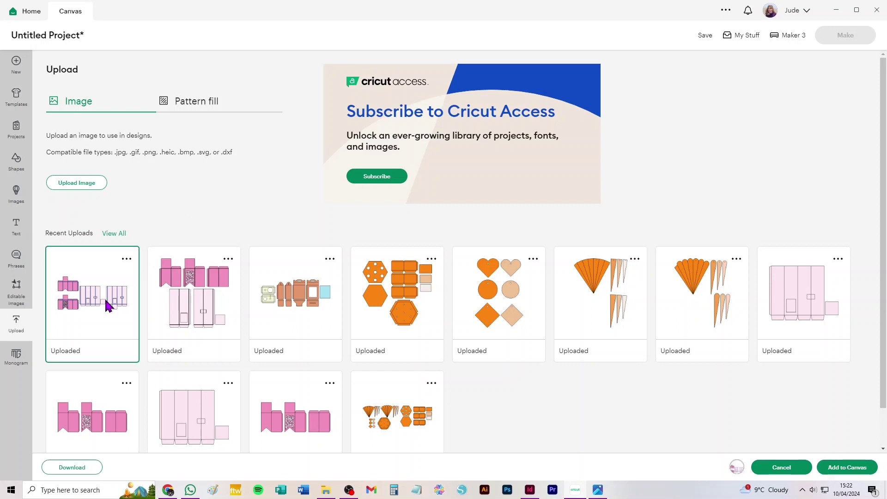
{"action": "left_click", "coordinate": [847, 468]}
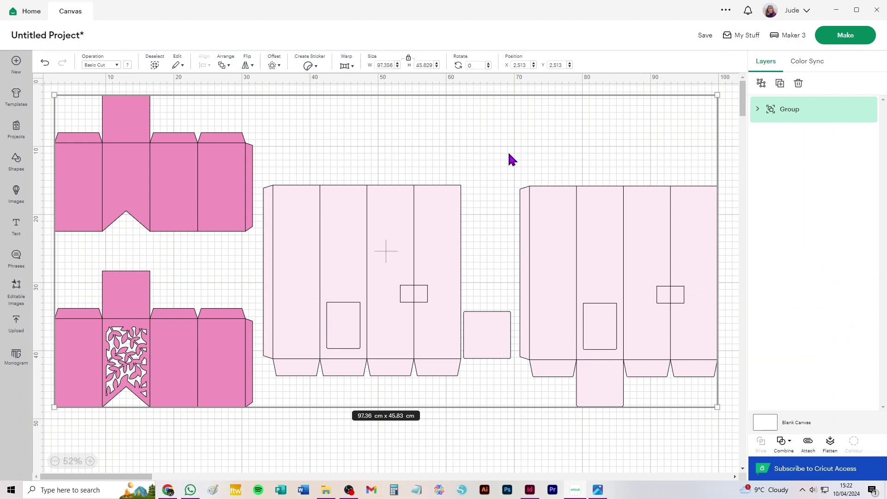
{"action": "left_click", "coordinate": [761, 83]}
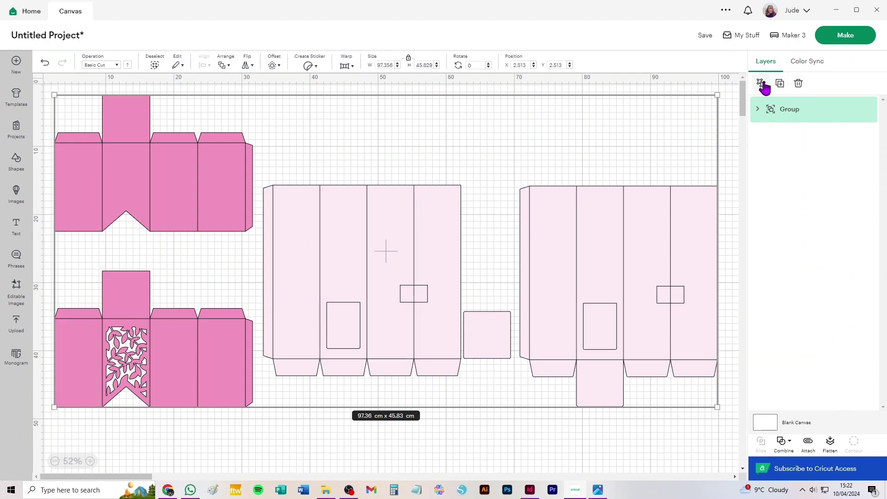
Step: Change the operation of the fold-line layer group to Score
{"action": "left_click", "coordinate": [818, 114]}
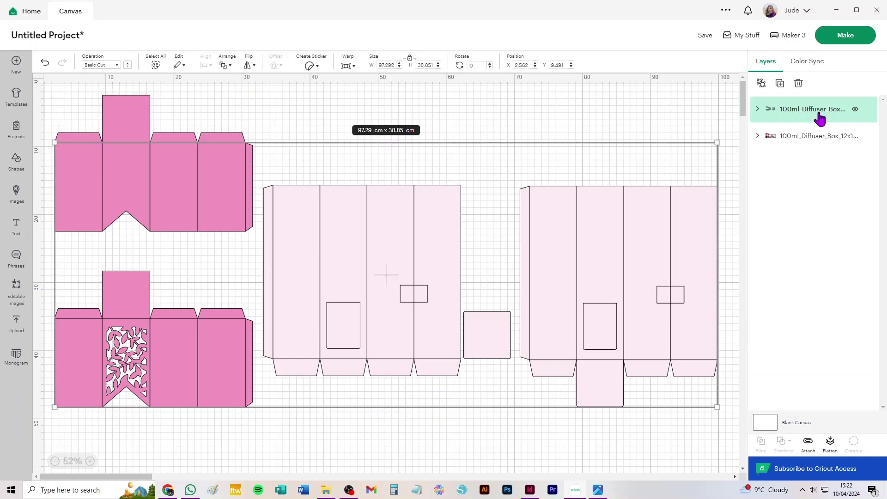
{"action": "left_click", "coordinate": [98, 65]}
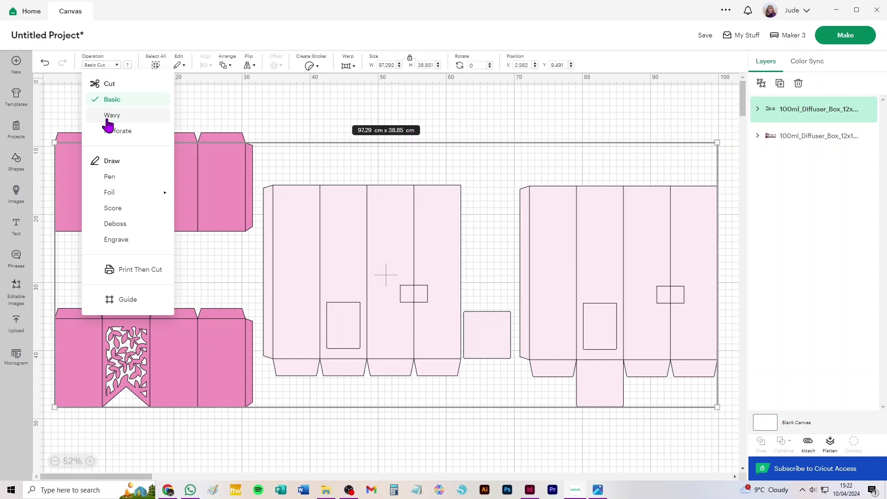
{"action": "left_click", "coordinate": [113, 208]}
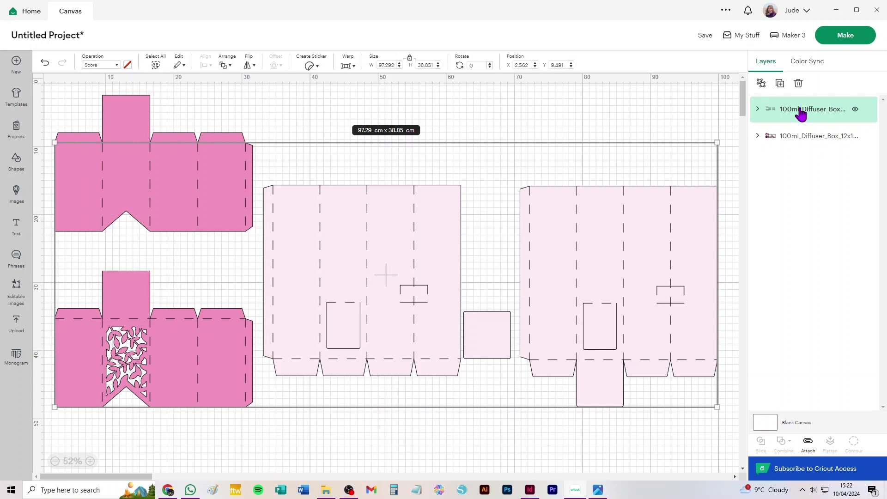
Step: Ungroup the score lines and the basic-cut box pieces into separate layers
{"action": "left_click", "coordinate": [760, 84]}
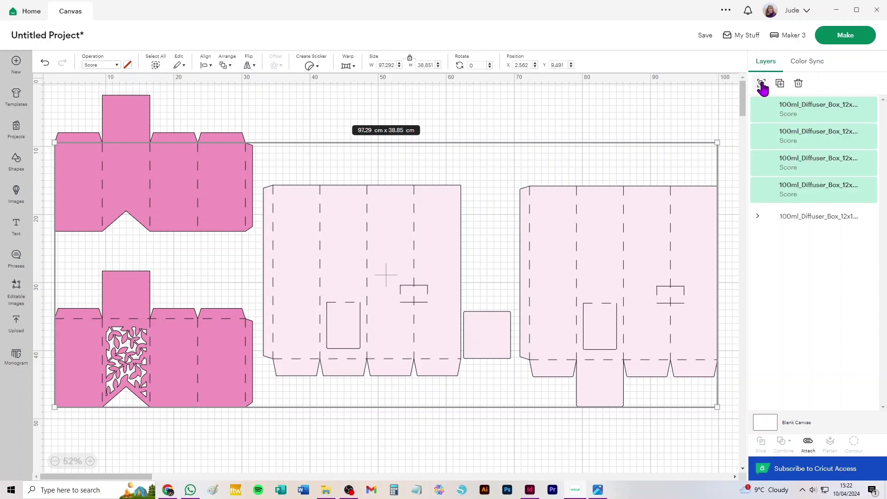
{"action": "left_click", "coordinate": [795, 225]}
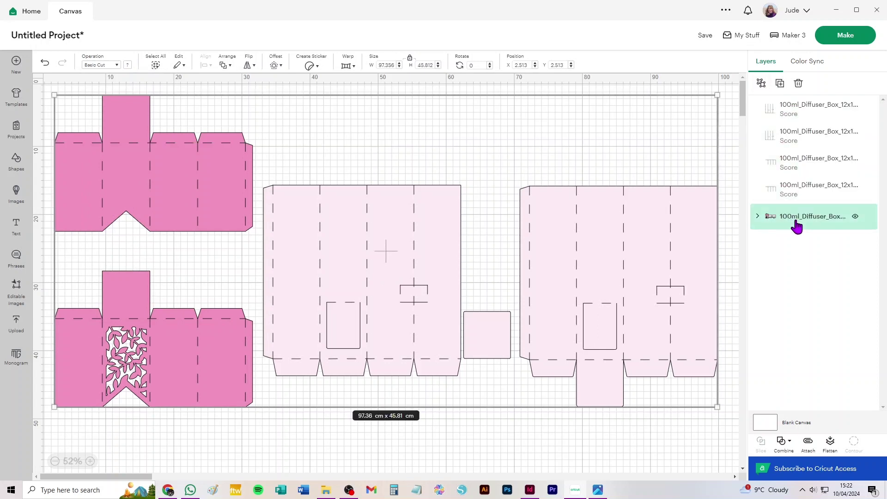
{"action": "left_click", "coordinate": [760, 84]}
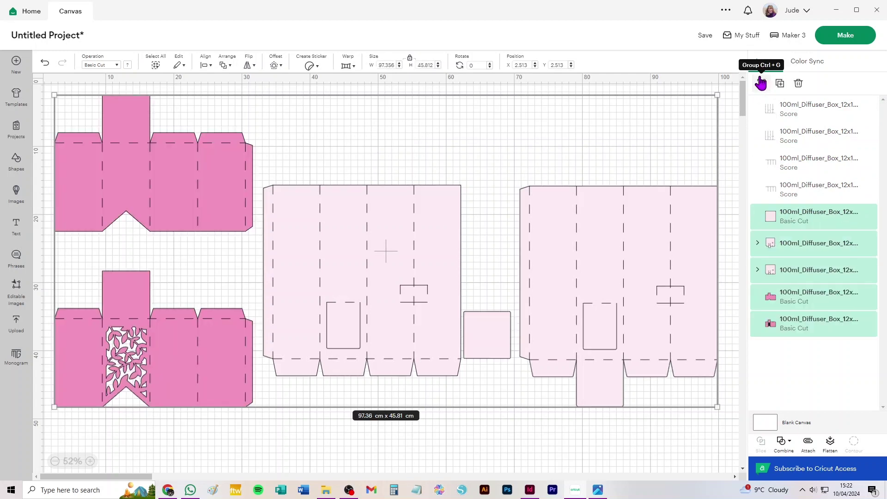
{"action": "left_click", "coordinate": [629, 129]}
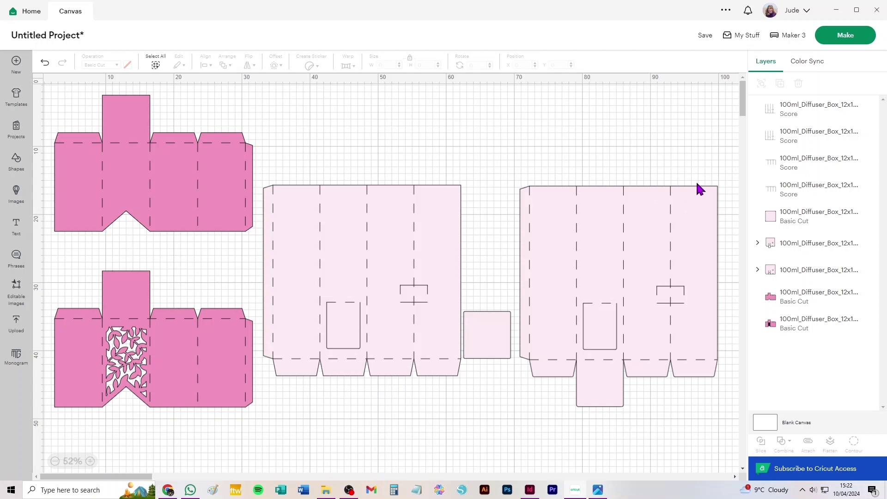
Step: Attach the matching score lines to each of the two large pale pink box pieces
{"action": "left_click_drag", "start_coordinate": [723, 156], "coordinate": [516, 441]}
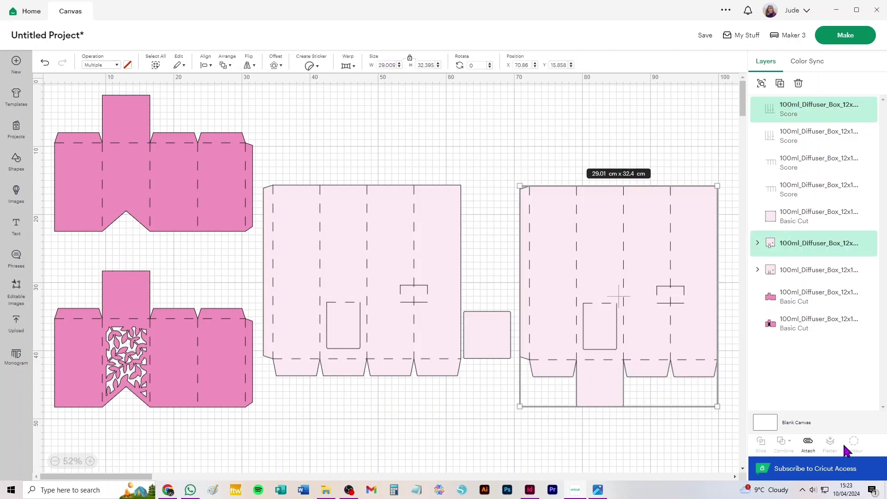
{"action": "left_click", "coordinate": [808, 442]}
{"action": "left_click_drag", "start_coordinate": [275, 154], "coordinate": [453, 423]}
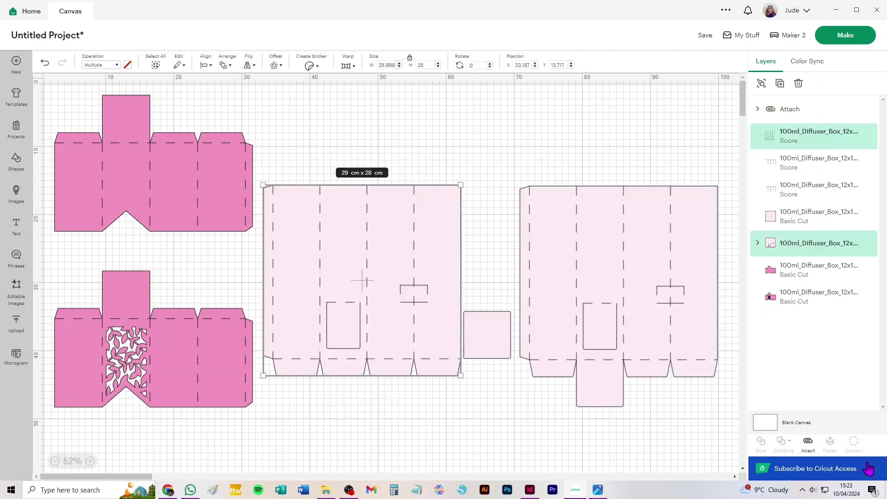
{"action": "left_click", "coordinate": [808, 443]}
Step: Attach the matching score lines to the plain dark pink piece and to the leaf cut-out piece
{"action": "left_click_drag", "start_coordinate": [54, 91], "coordinate": [244, 253]}
{"action": "left_click", "coordinate": [808, 442]}
{"action": "left_click_drag", "start_coordinate": [51, 423], "coordinate": [253, 264]}
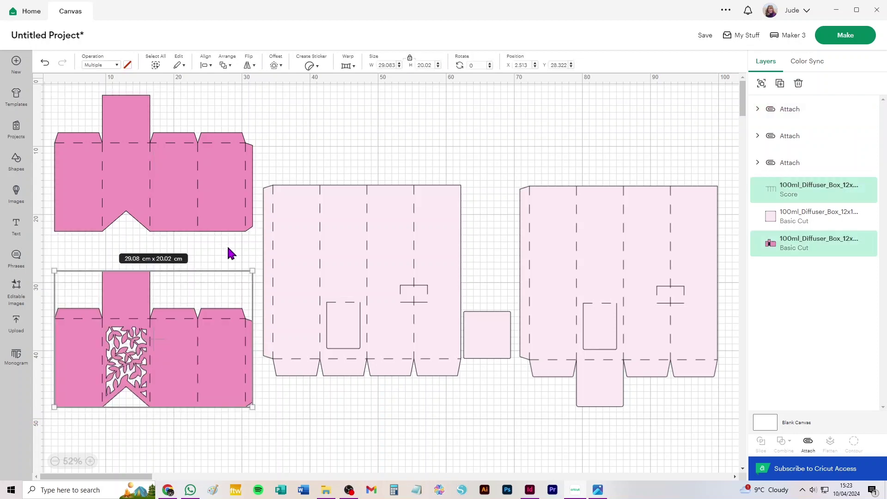
{"action": "left_click", "coordinate": [807, 443]}
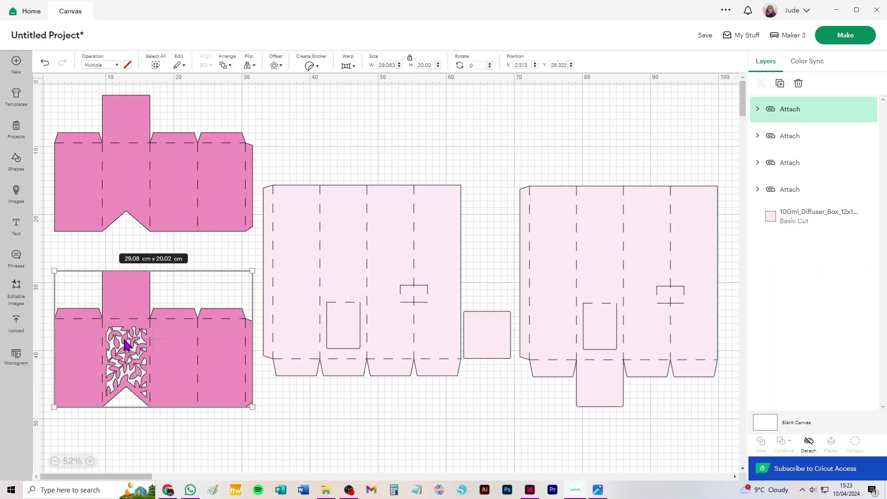
{"action": "left_click", "coordinate": [329, 418]}
Step: Delete the leaf cut-out piece and move the pale pink piece without the base square, plus the loose square, below the remaining dark pink piece
{"action": "left_click", "coordinate": [174, 356]}
{"action": "key", "text": "Delete"}
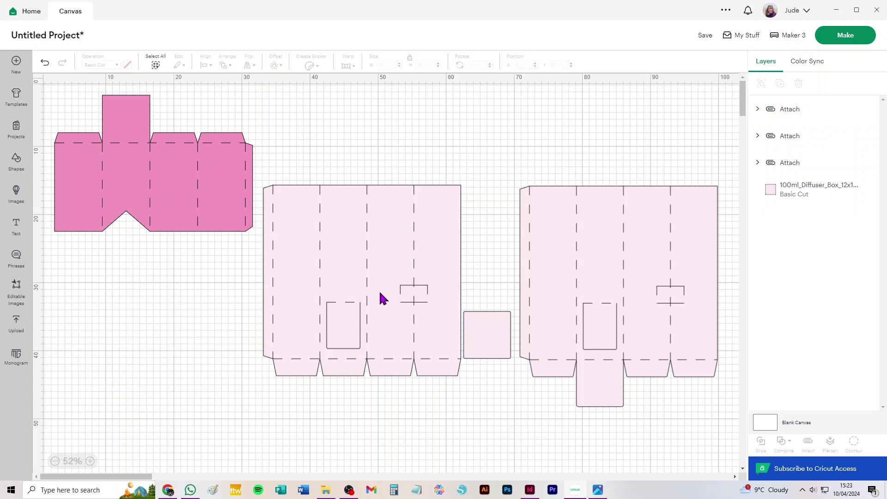
{"action": "left_click_drag", "start_coordinate": [414, 232], "coordinate": [267, 301]}
{"action": "left_click_drag", "start_coordinate": [490, 338], "coordinate": [354, 350]}
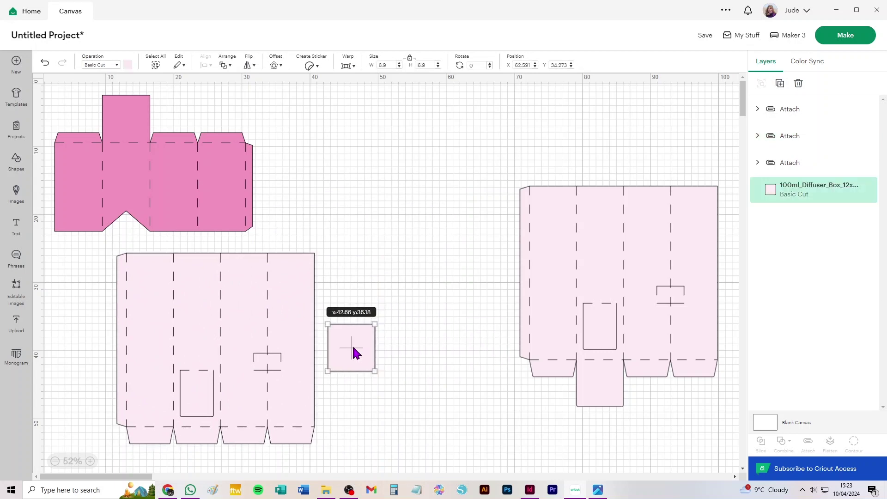
Step: Set the pale pink piece with the attached base square apart and try the loose square at the other piece's bottom edge
{"action": "left_click_drag", "start_coordinate": [641, 244], "coordinate": [554, 273]}
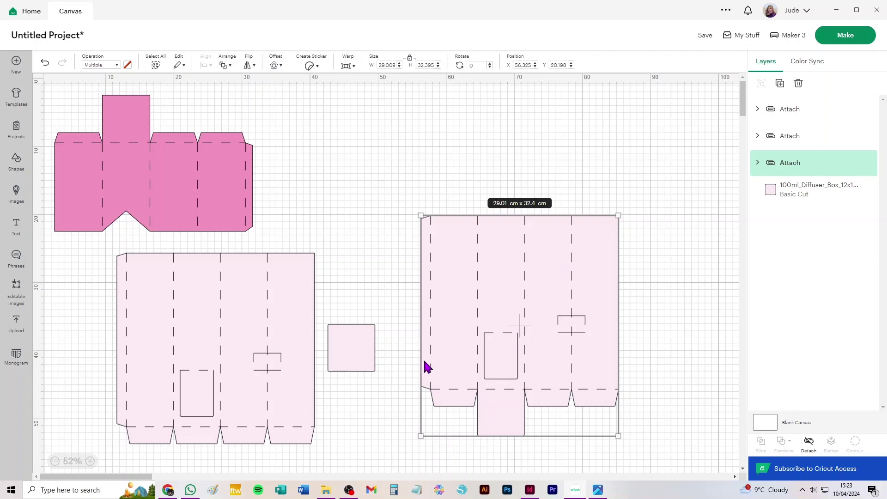
{"action": "left_click_drag", "start_coordinate": [351, 337], "coordinate": [195, 438]}
{"action": "left_click_drag", "start_coordinate": [196, 438], "coordinate": [344, 367]}
{"action": "left_click_drag", "start_coordinate": [504, 306], "coordinate": [532, 254]}
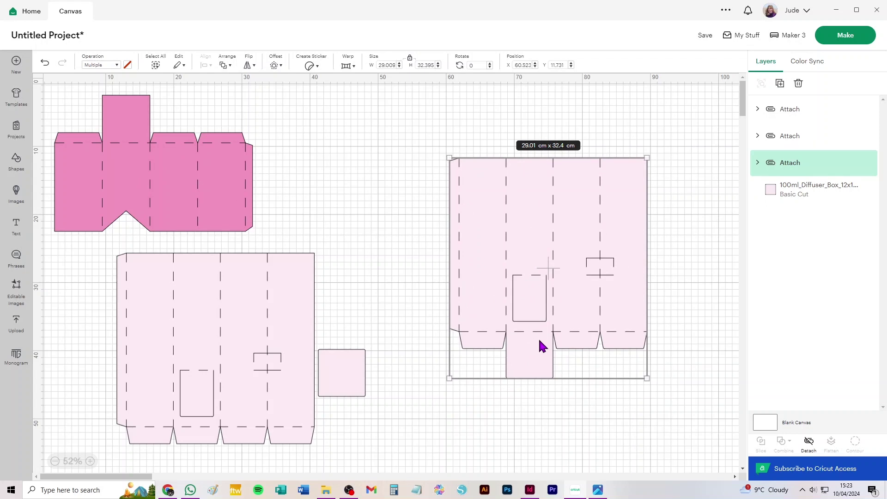
Step: Delete the large pale pink piece with the attached base square and start preparing the mats
{"action": "left_click_drag", "start_coordinate": [423, 123], "coordinate": [550, 220]}
{"action": "key", "text": "Delete"}
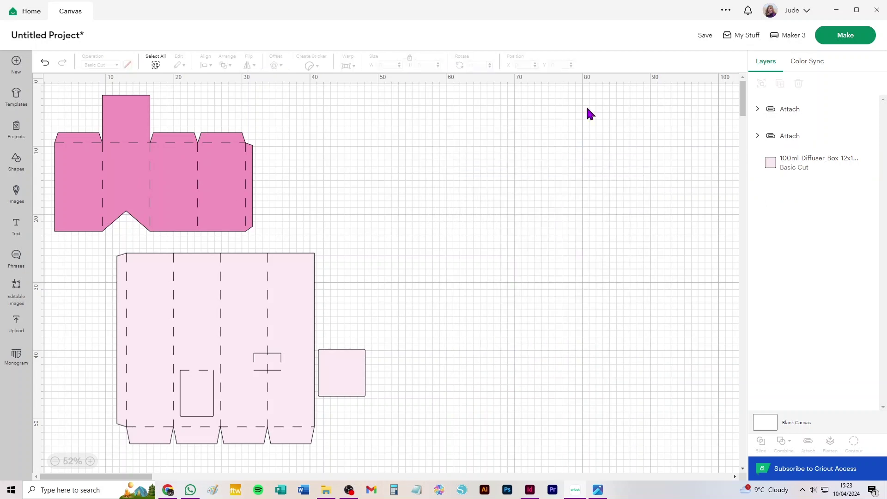
{"action": "left_click", "coordinate": [843, 38]}
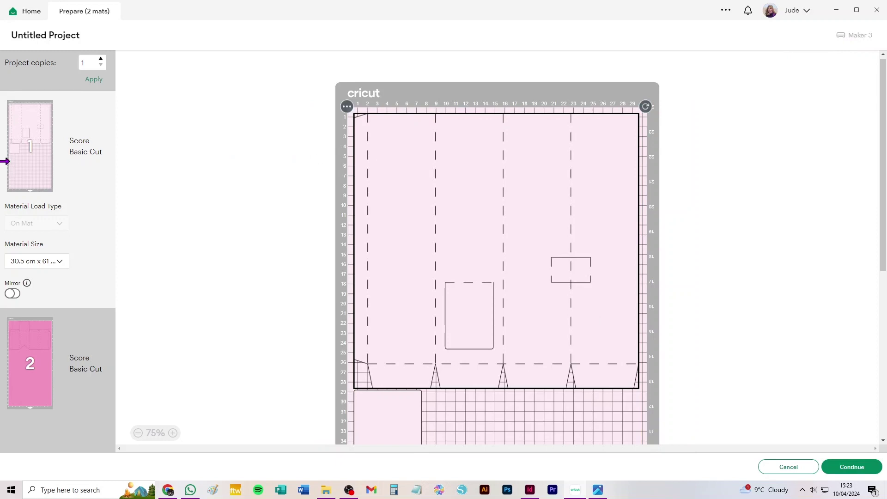
Step: Set the material size to 30.5 cm x 30.5 cm for the large pale pink piece's mat and the dark pink mat
{"action": "left_click", "coordinate": [50, 262]}
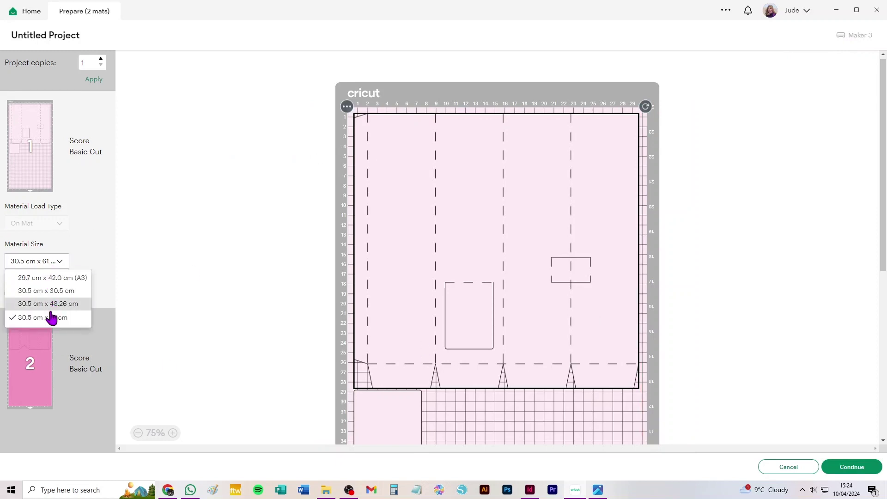
{"action": "left_click", "coordinate": [46, 290]}
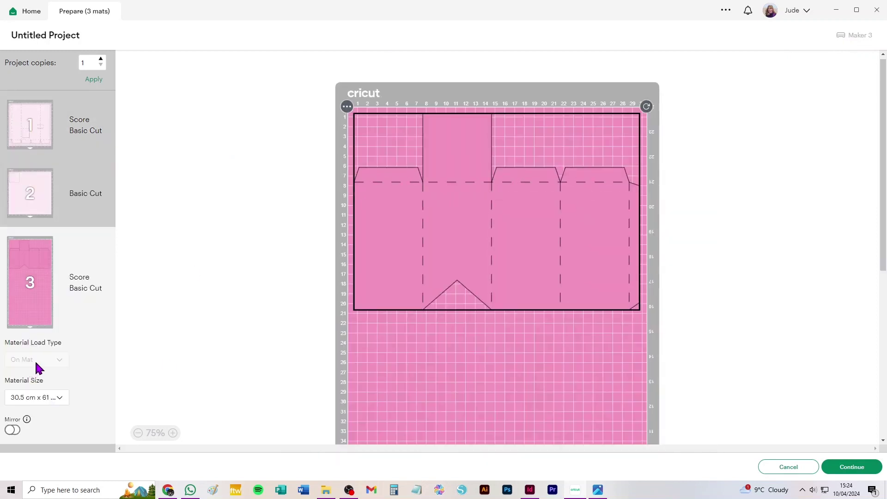
{"action": "left_click", "coordinate": [56, 397]}
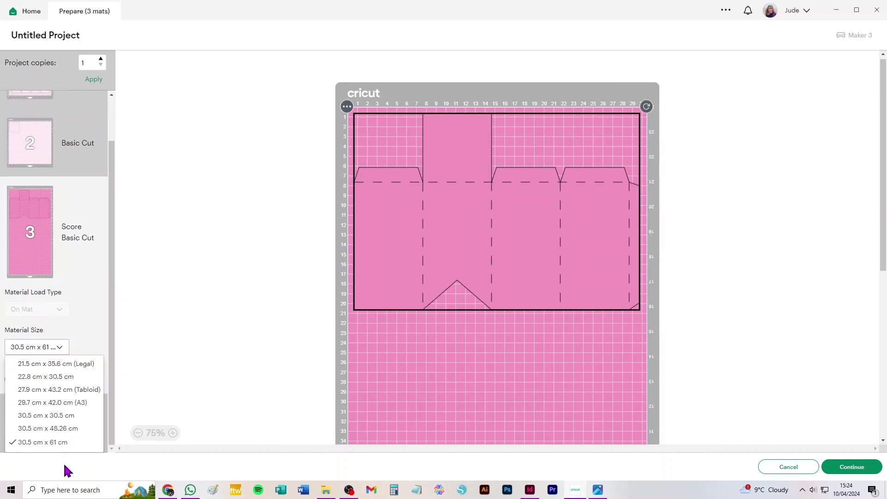
{"action": "left_click", "coordinate": [48, 416]}
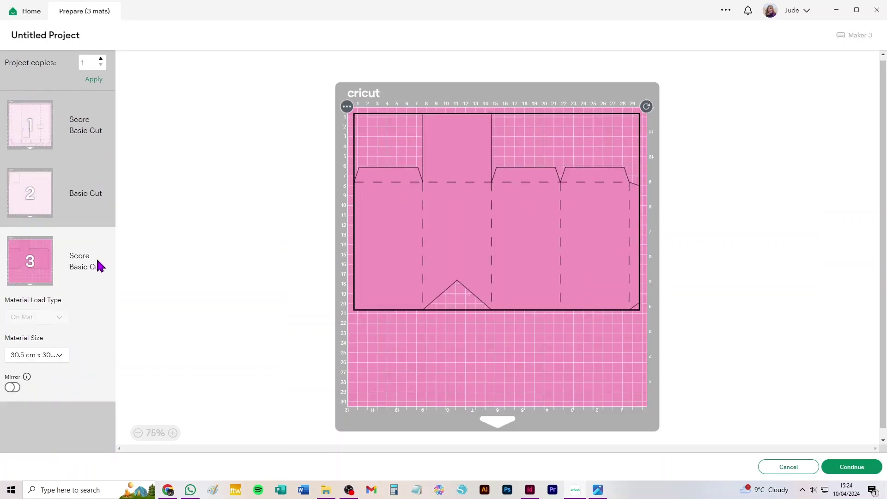
Step: Shift the dark pink piece to the bottom of the third mat and move the square from the second mat onto it
{"action": "left_click_drag", "start_coordinate": [467, 202], "coordinate": [447, 305]}
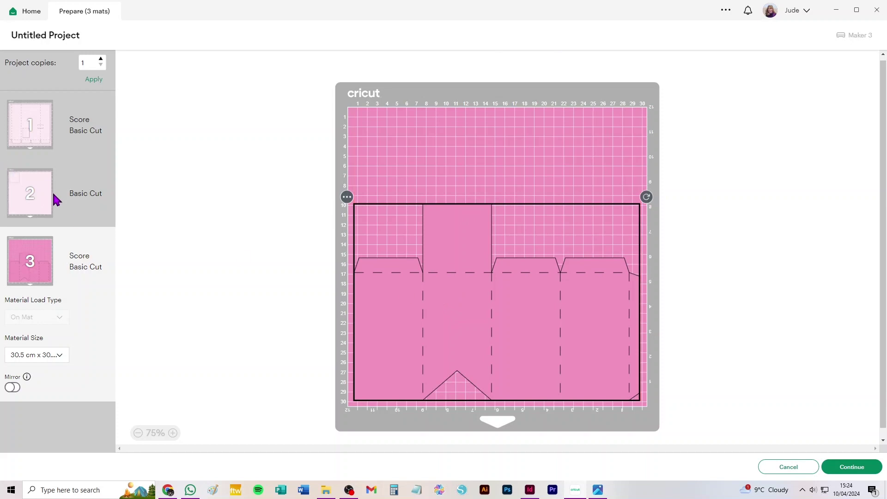
{"action": "left_click", "coordinate": [30, 190]}
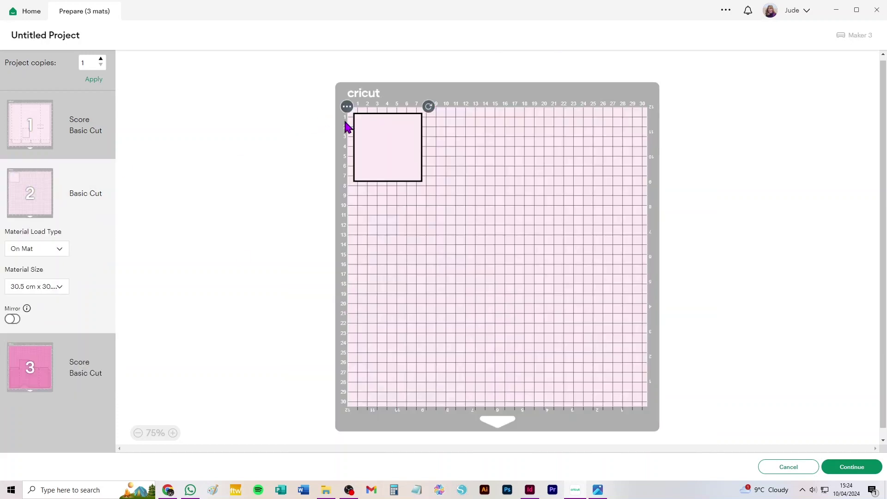
{"action": "left_click", "coordinate": [346, 106]}
{"action": "left_click", "coordinate": [340, 129]}
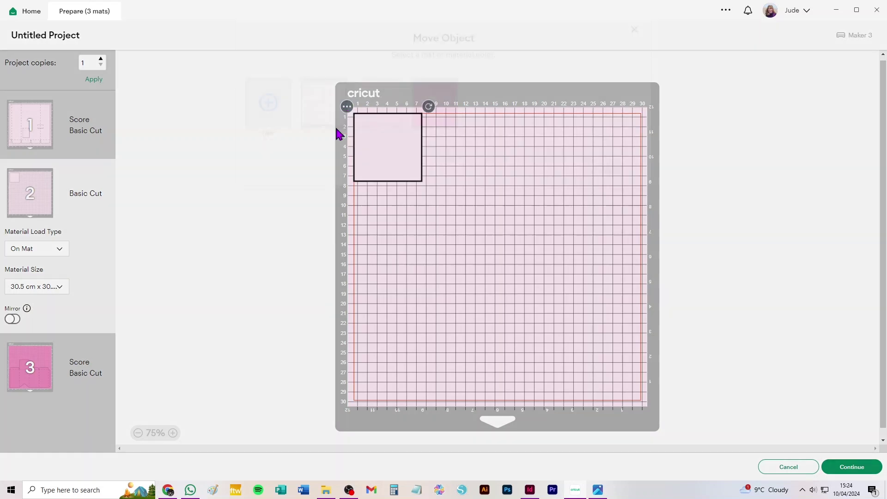
{"action": "left_click", "coordinate": [432, 110]}
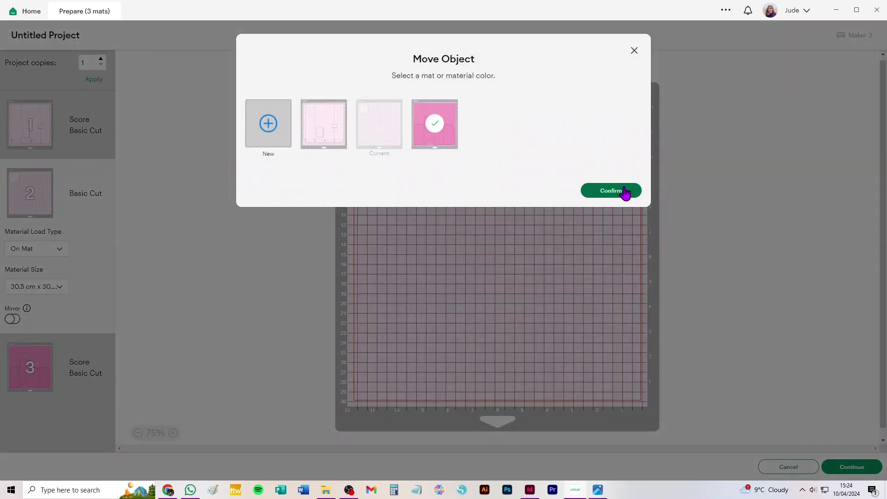
{"action": "left_click", "coordinate": [623, 191]}
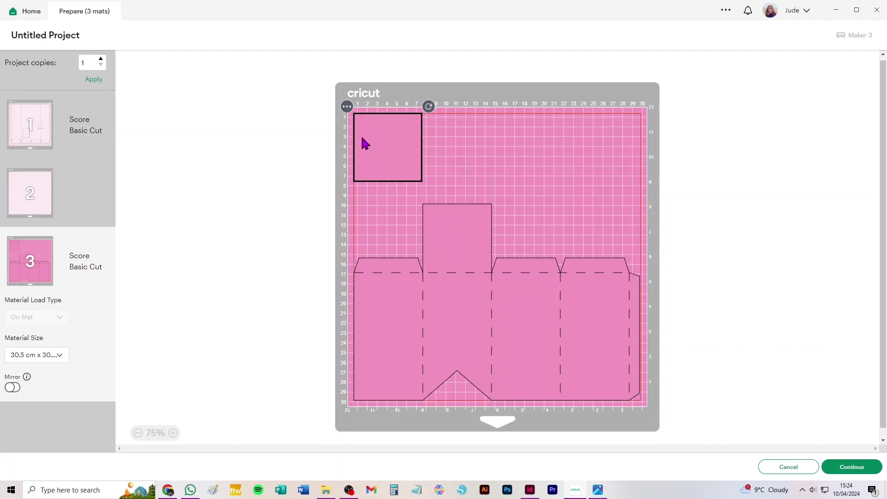
{"action": "left_click_drag", "start_coordinate": [489, 338], "coordinate": [509, 365]}
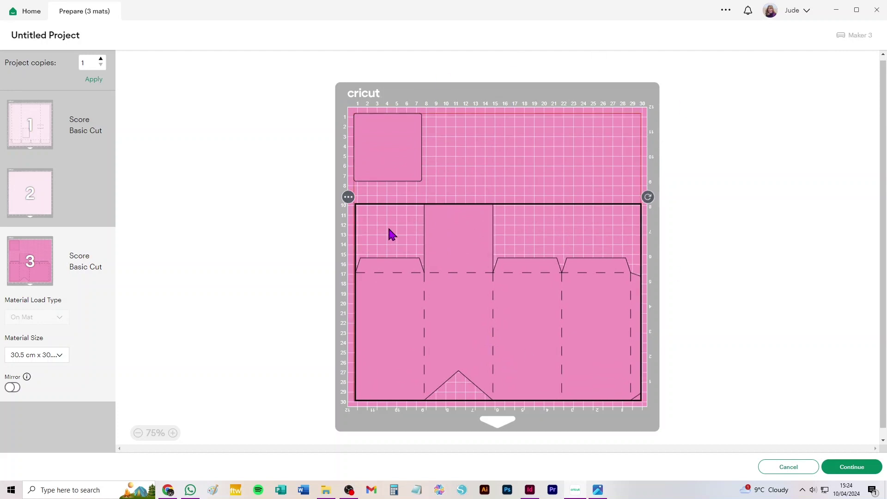
Step: Cancel the mat preparation and undo the deletion of the pale pink piece with the attached base square
{"action": "left_click", "coordinate": [772, 466]}
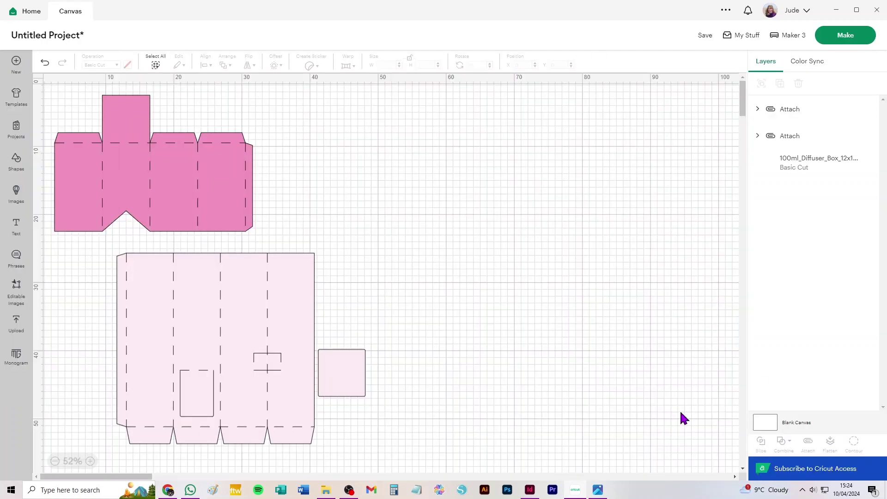
{"action": "left_click", "coordinate": [190, 323]}
{"action": "key", "text": "ctrl+z"}
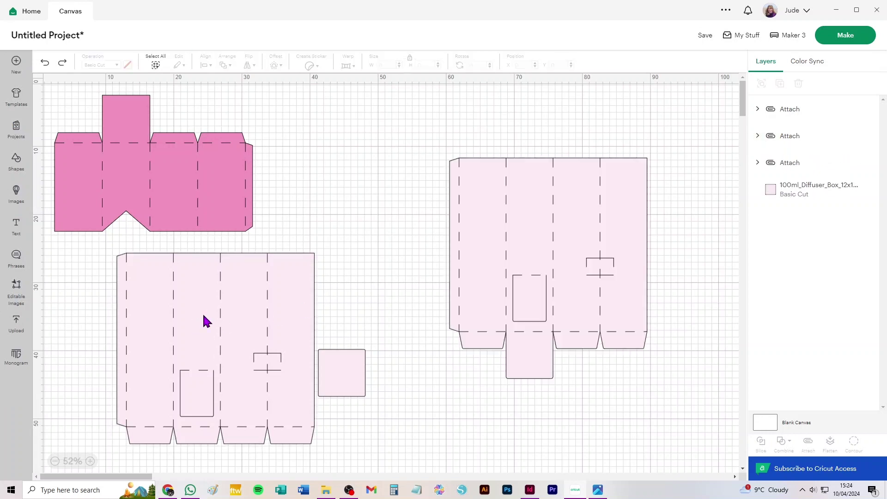
Step: Delete the pale pink piece without a base together with the loose square, and move the remaining pale pink piece beside the dark pink one
{"action": "left_click_drag", "start_coordinate": [76, 288], "coordinate": [401, 434]}
{"action": "key", "text": "Delete"}
{"action": "left_click_drag", "start_coordinate": [596, 208], "coordinate": [423, 192]}
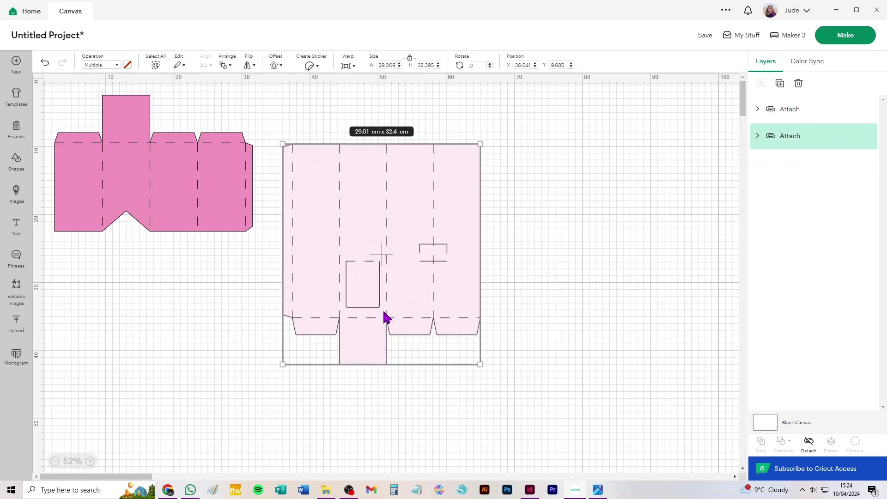
Step: Start preparing the mats and set the dark pink mat's material size to 30.5 cm x 30.5 cm
{"action": "left_click", "coordinate": [845, 35]}
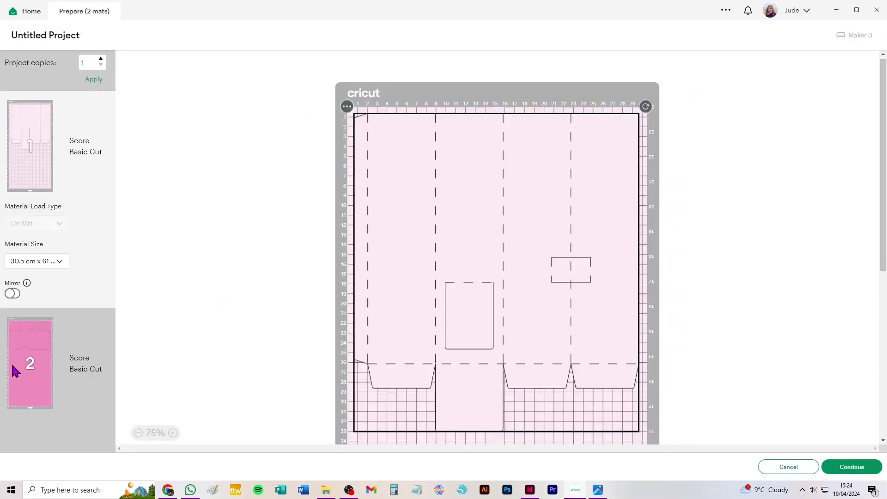
{"action": "left_click", "coordinate": [23, 371]}
{"action": "left_click", "coordinate": [48, 372]}
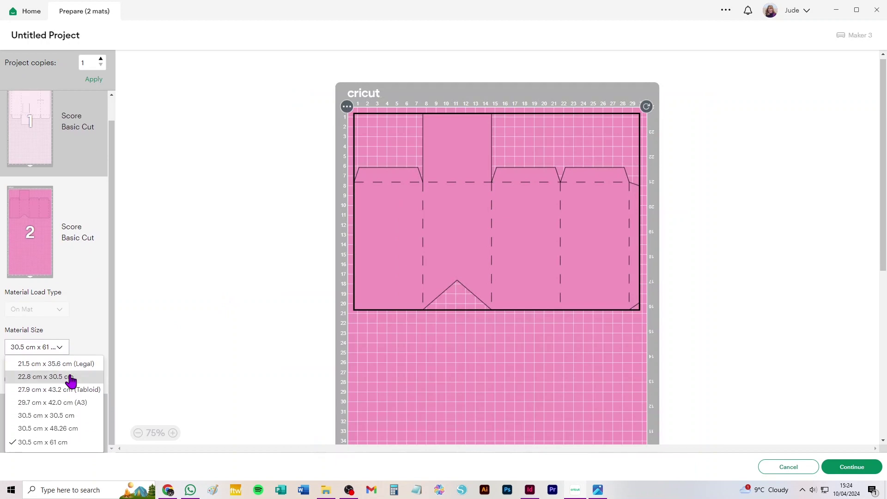
{"action": "left_click", "coordinate": [46, 416]}
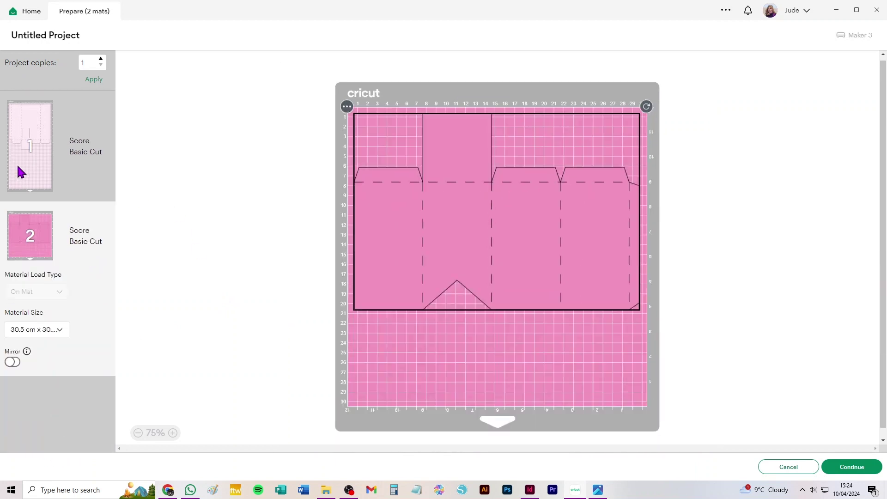
Step: Set the material size of the pale pink piece's mat to 30.5 cm x 48.26 cm
{"action": "left_click", "coordinate": [42, 124]}
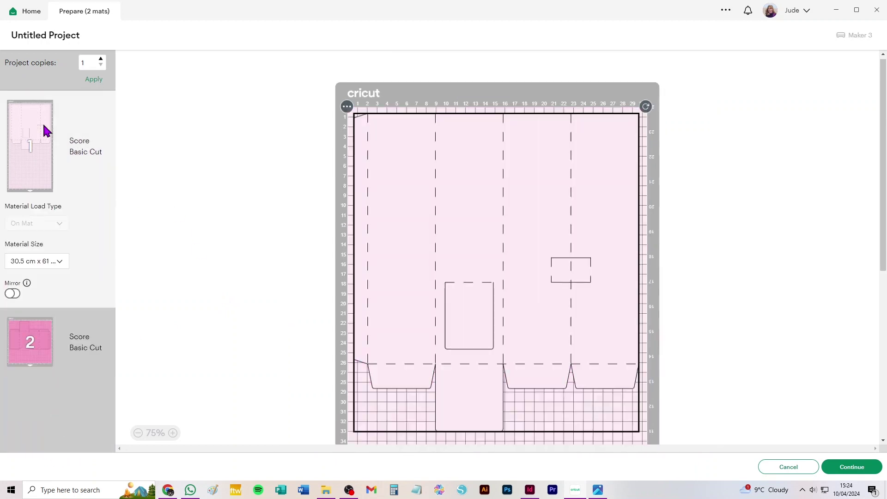
{"action": "left_click", "coordinate": [39, 266]}
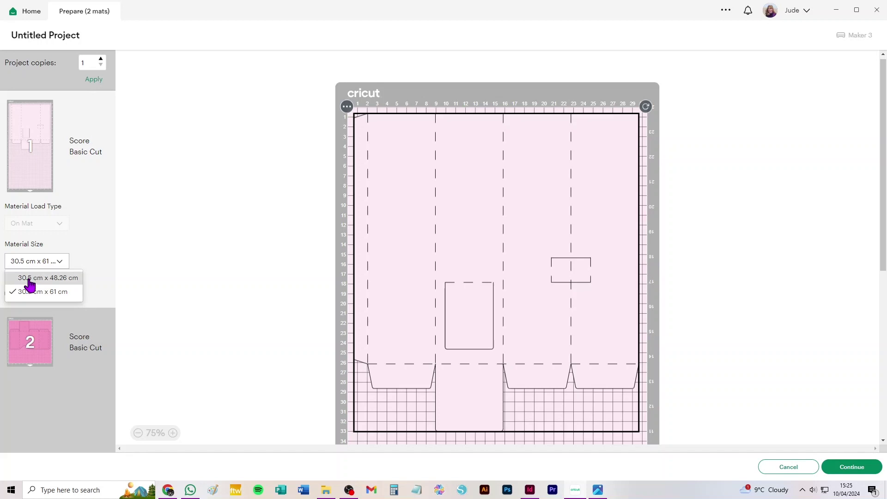
{"action": "left_click", "coordinate": [42, 277]}
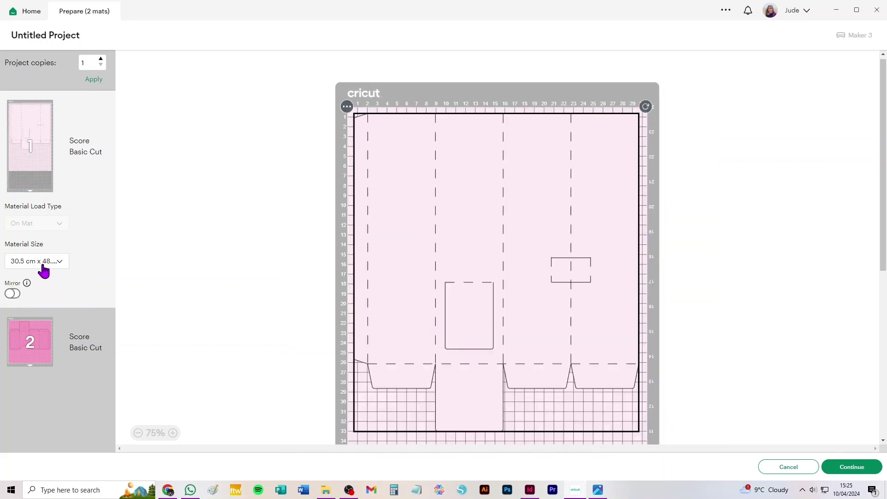
{"action": "left_click", "coordinate": [46, 267]}
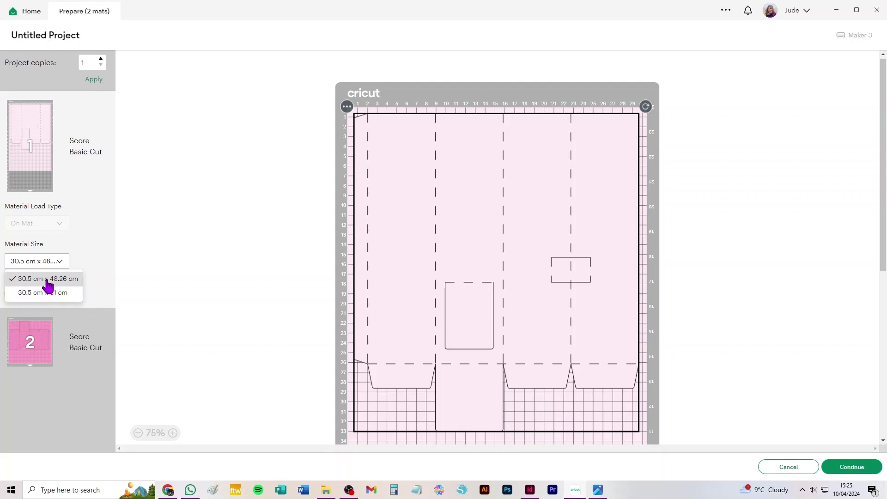
{"action": "left_click", "coordinate": [44, 278]}
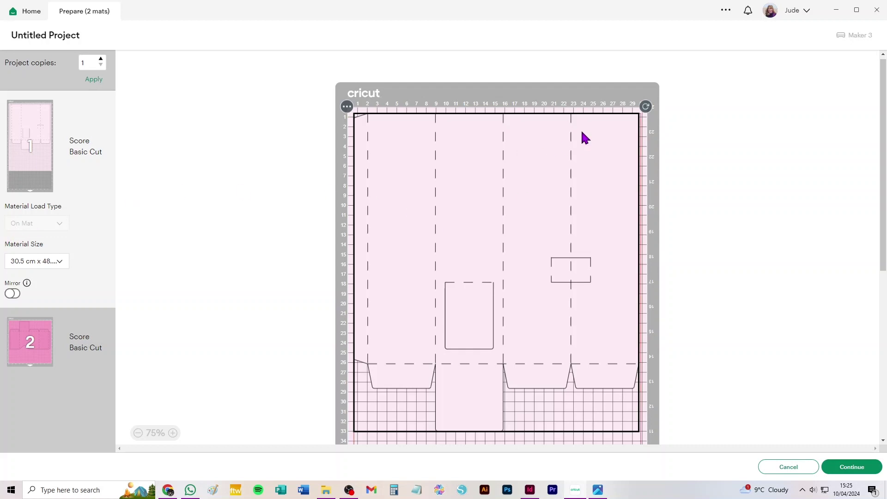
Step: Try shifting the pale pink piece about 2 cm down from its mat's upper edge and undo the move
{"action": "left_click", "coordinate": [173, 433]}
{"action": "left_click", "coordinate": [173, 433]}
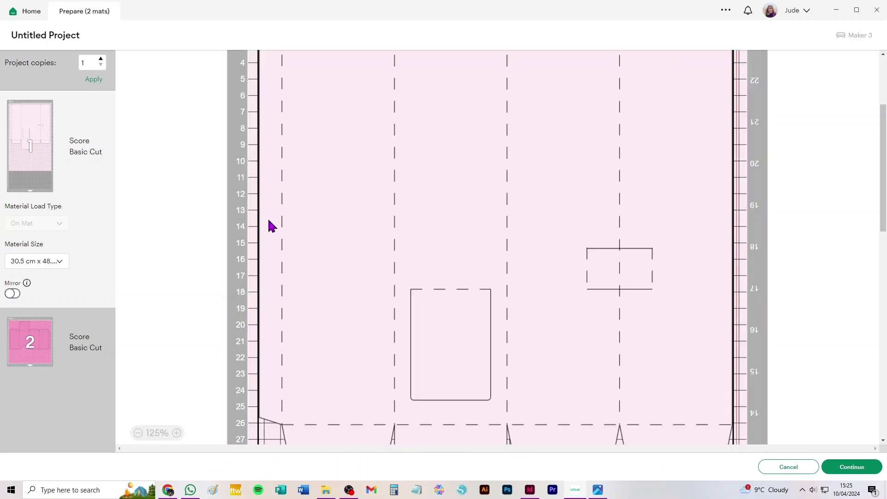
{"action": "scroll", "coordinate": [269, 225], "scroll_direction": "up", "scroll_amount": 3}
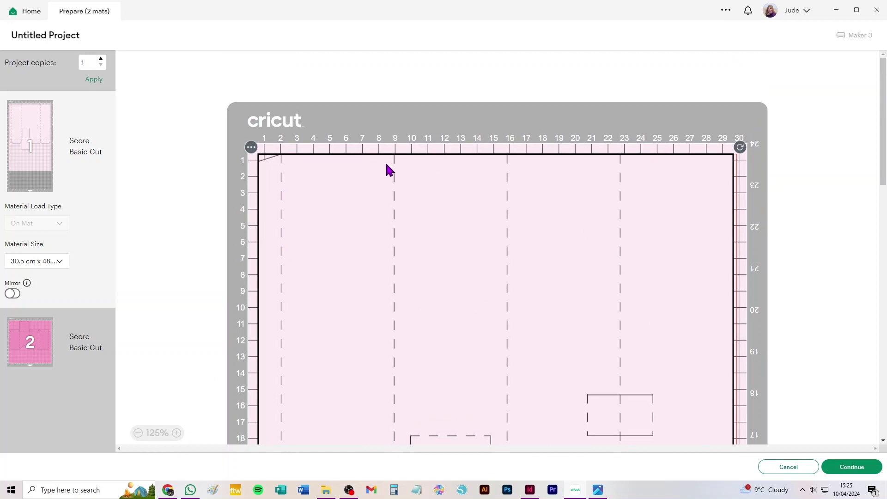
{"action": "left_click", "coordinate": [204, 146]}
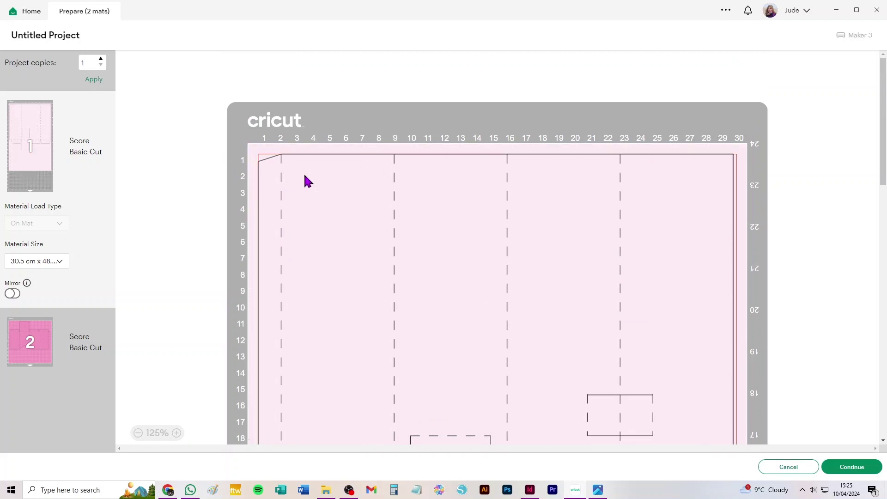
{"action": "left_click_drag", "start_coordinate": [303, 181], "coordinate": [320, 211]}
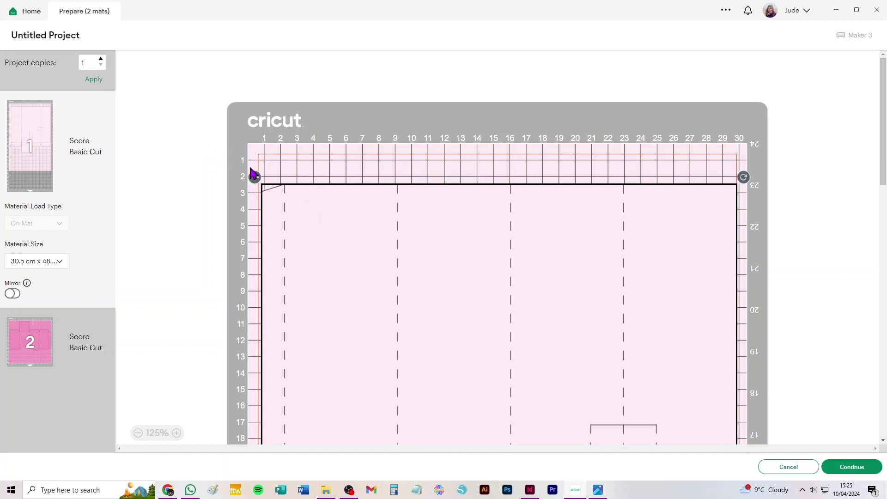
{"action": "key", "text": "ctrl+z"}
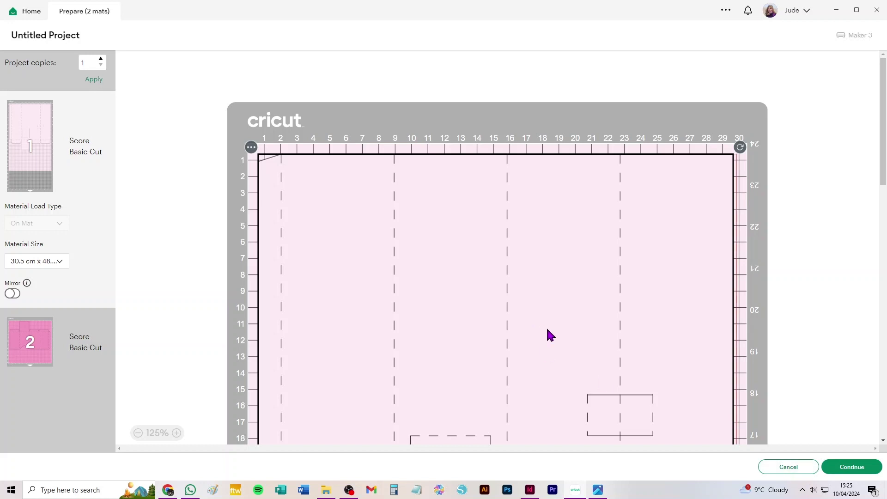
Step: Rotate the pale pink piece 180 degrees on its mat, check the material size options, and cancel the mat preparation
{"action": "left_click", "coordinate": [138, 433]}
{"action": "left_click", "coordinate": [138, 433]}
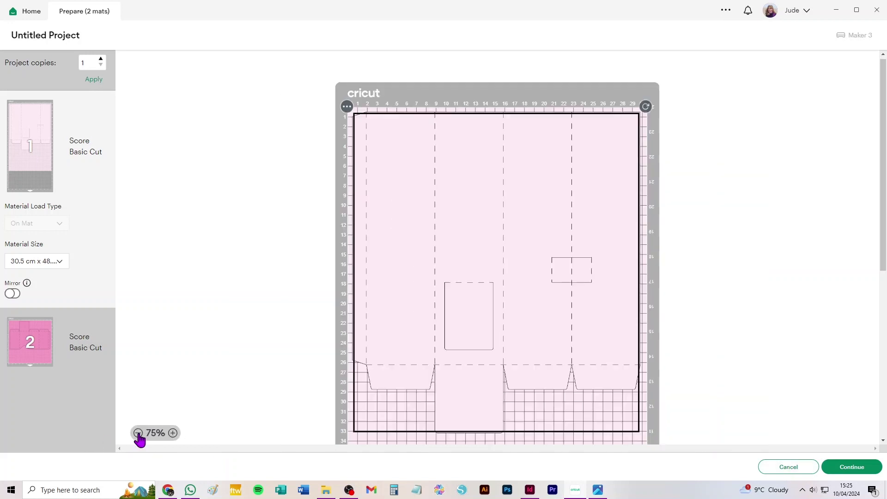
{"action": "left_click", "coordinate": [138, 432]}
{"action": "left_click_drag", "start_coordinate": [598, 87], "coordinate": [433, 255]}
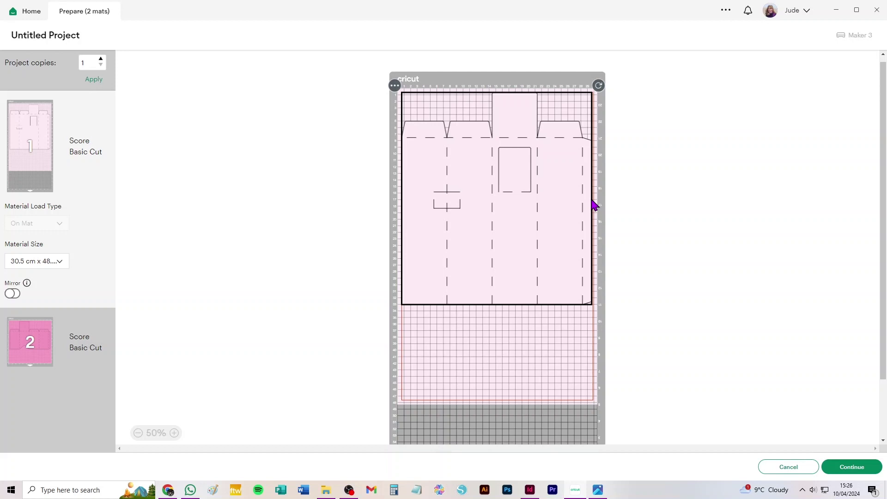
{"action": "left_click", "coordinate": [32, 264]}
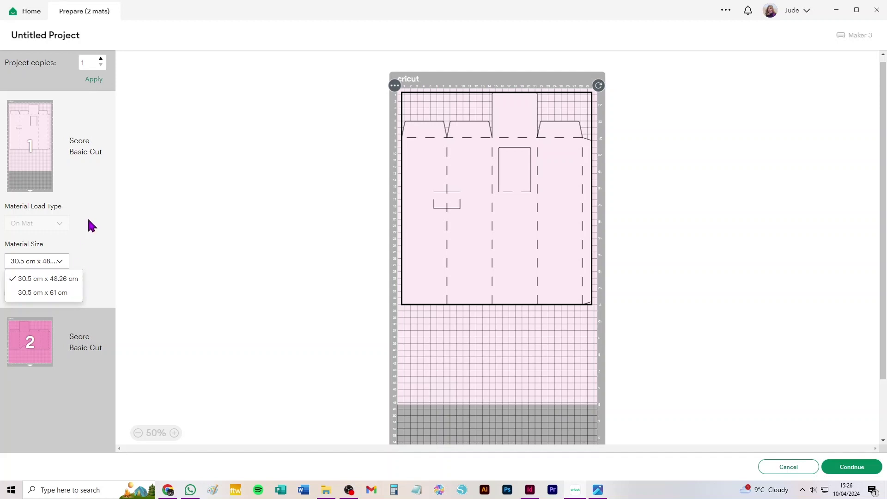
{"action": "left_click", "coordinate": [786, 466]}
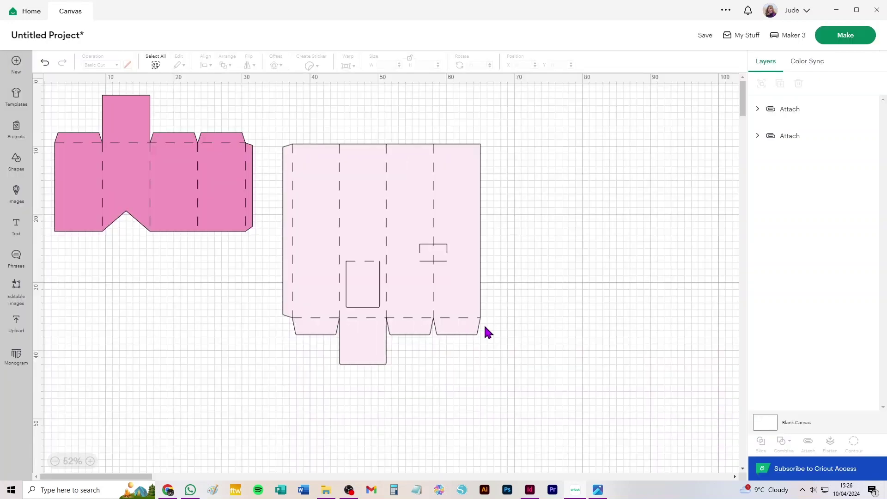